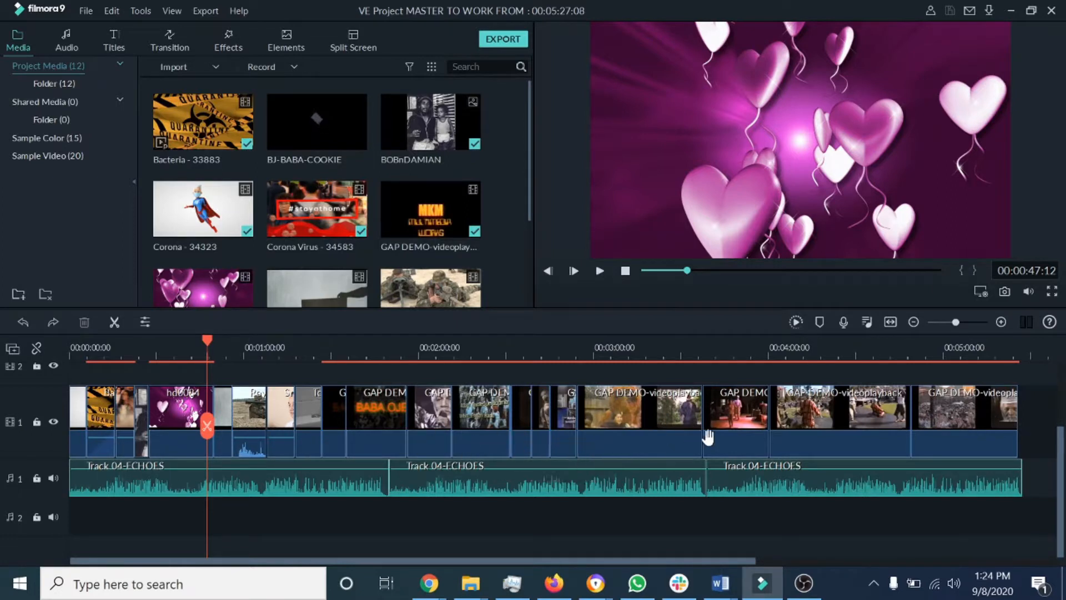
Step: Return the playhead to the start and browse the transitions library
drag(204, 336, 66, 348)
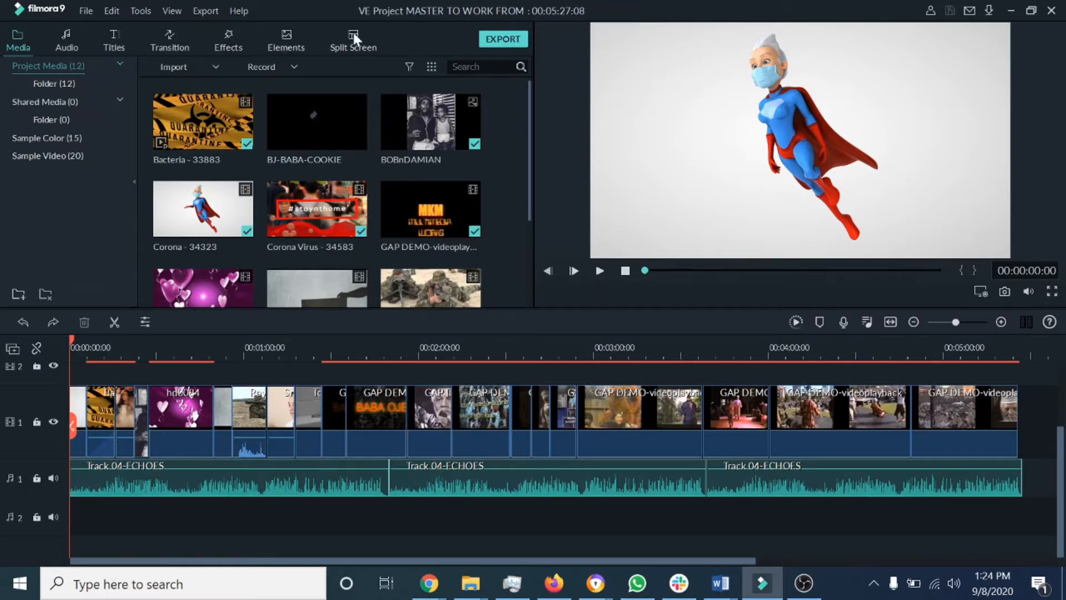
click(173, 52)
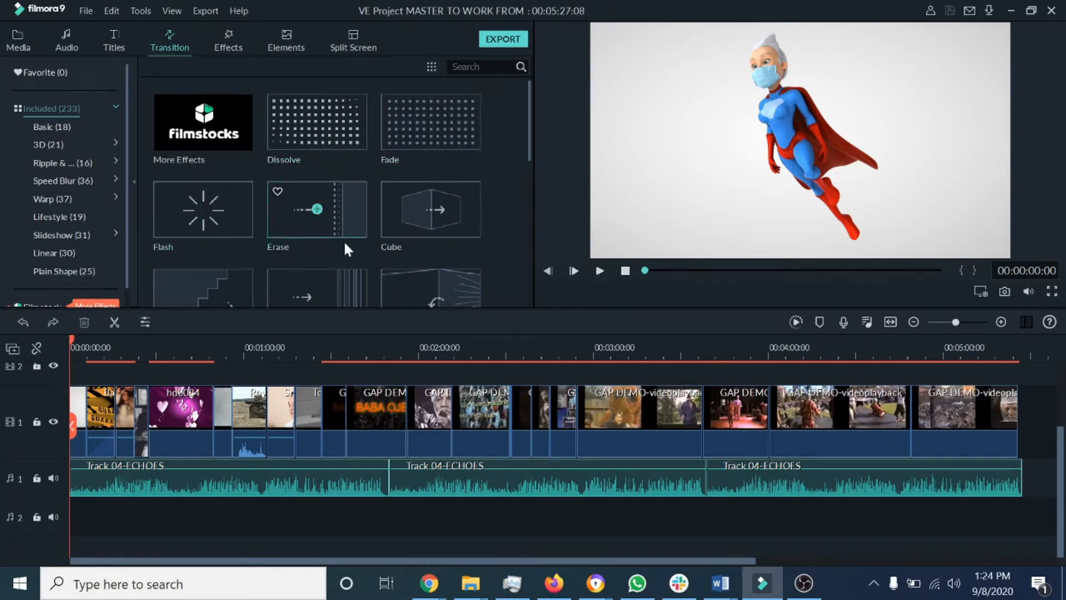
scroll(530, 106, down, 2)
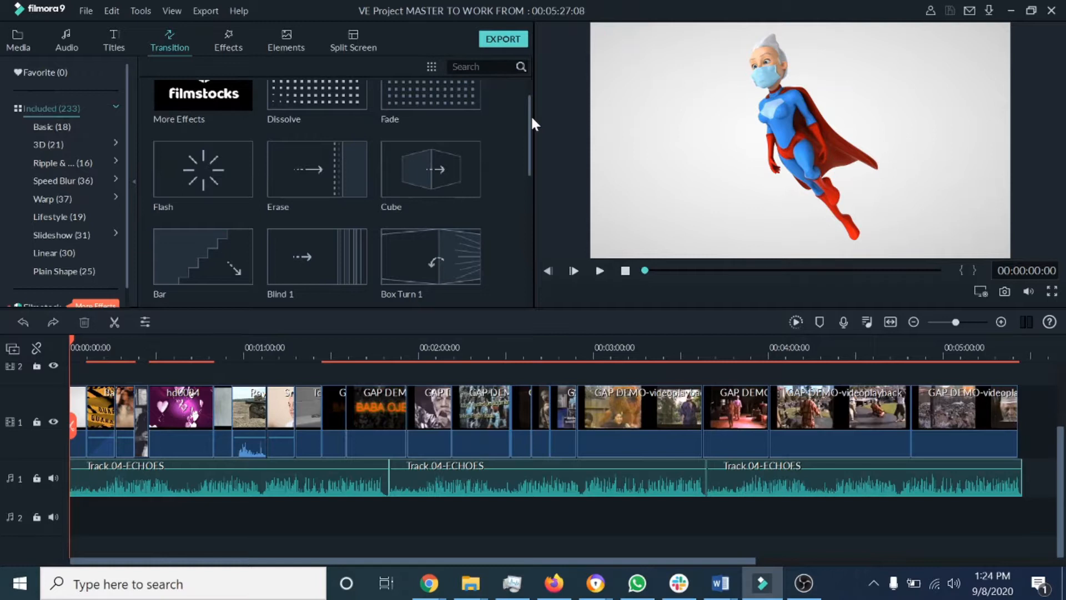
drag(532, 124, 533, 130)
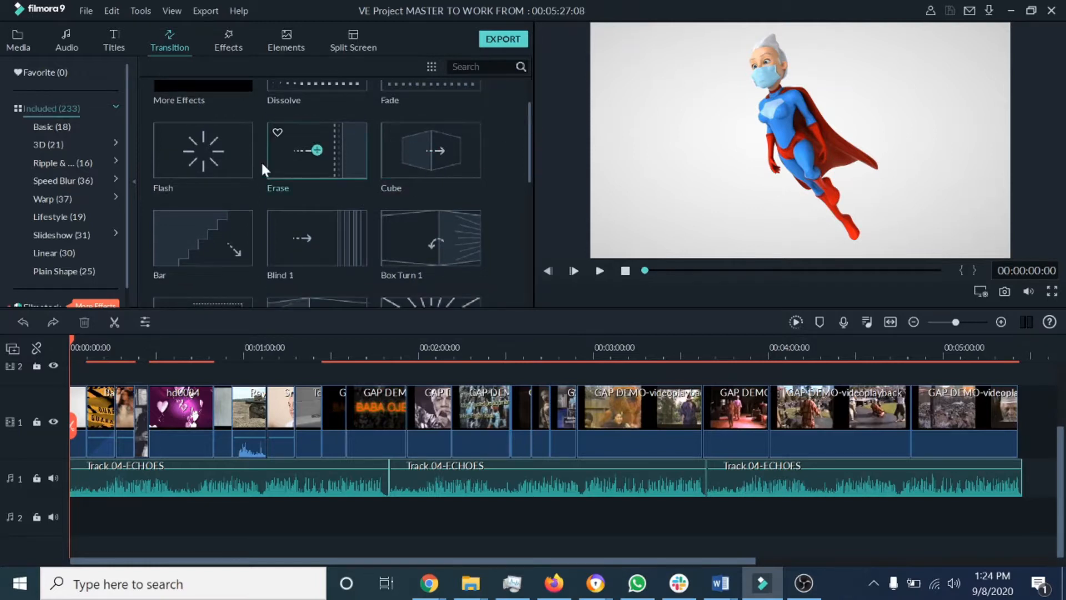
drag(527, 125, 531, 302)
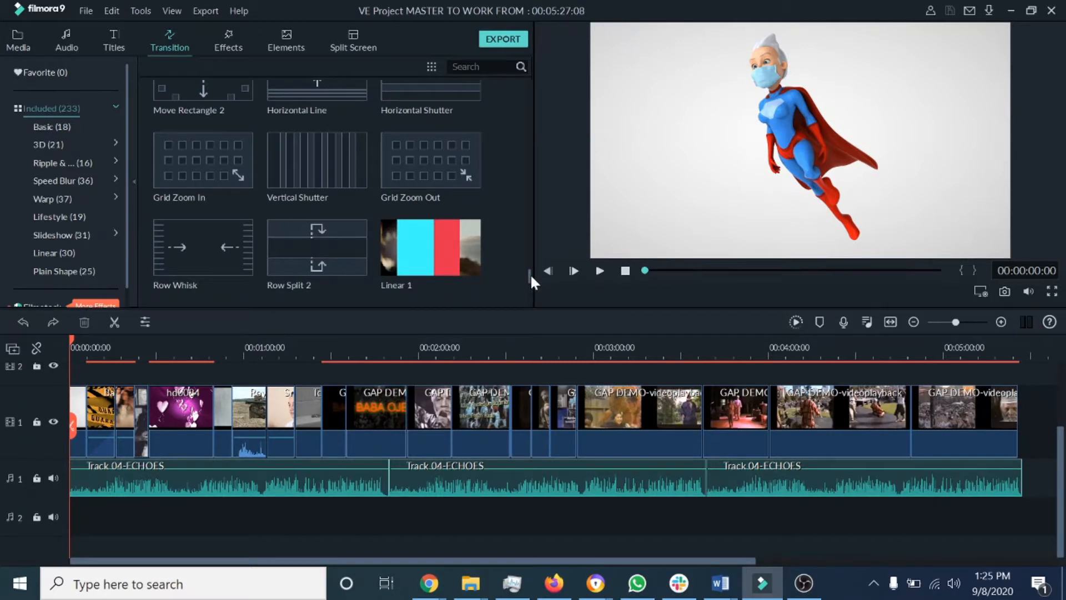
drag(530, 271, 530, 302)
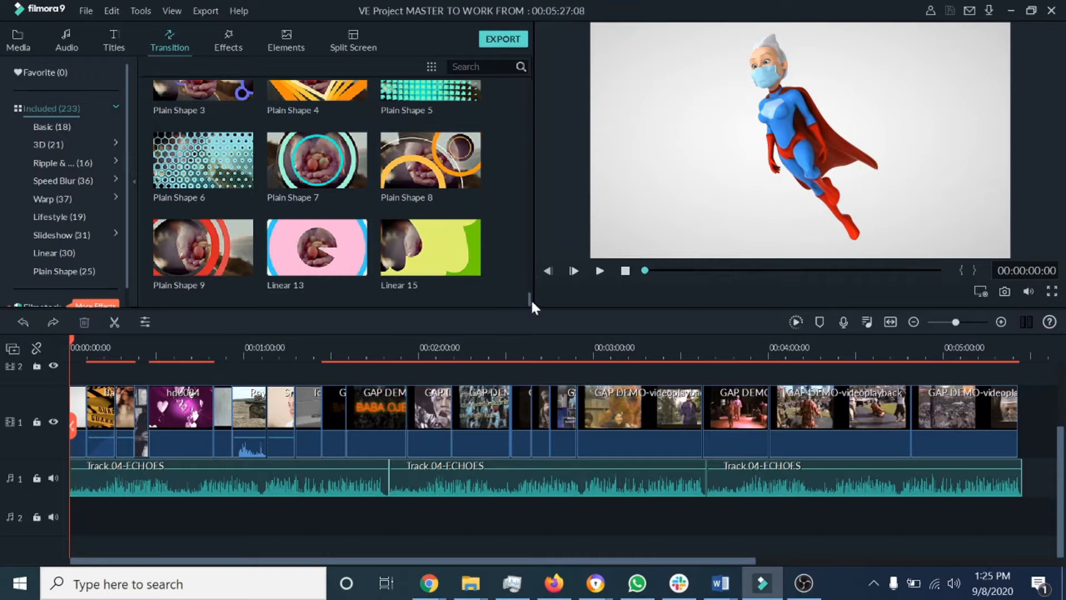
scroll(527, 294, up, 3)
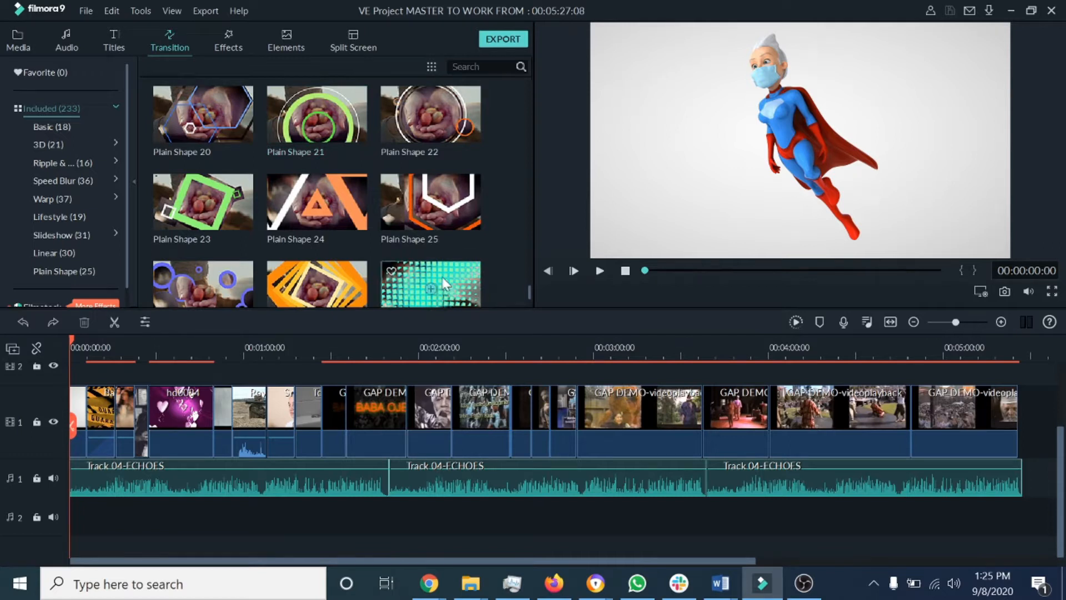
scroll(528, 288, down, 3)
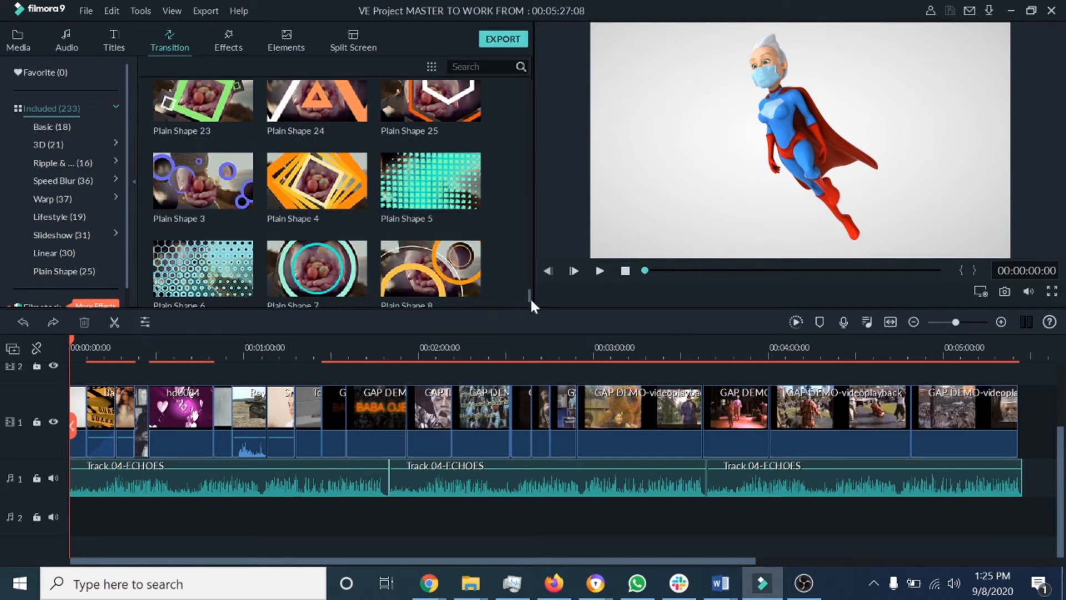
drag(527, 289, 527, 272)
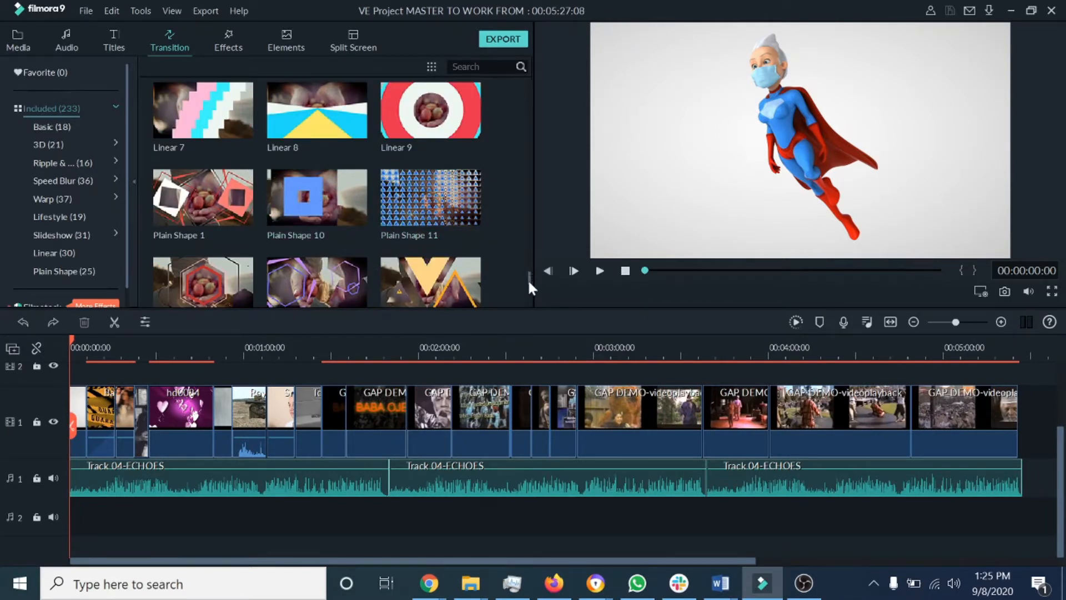
mouse_move(528, 279)
mouse_down()
mouse_move(527, 91)
mouse_move(532, 101)
mouse_up()
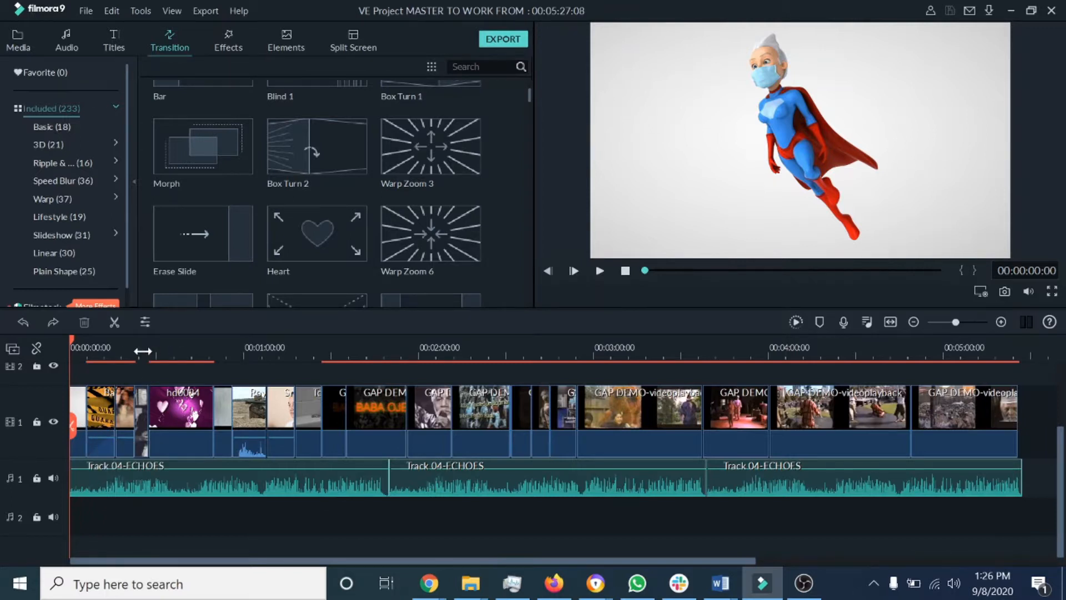
Step: Zoom the timeline in and preview the Box Turn 2 transition
drag(143, 350, 388, 346)
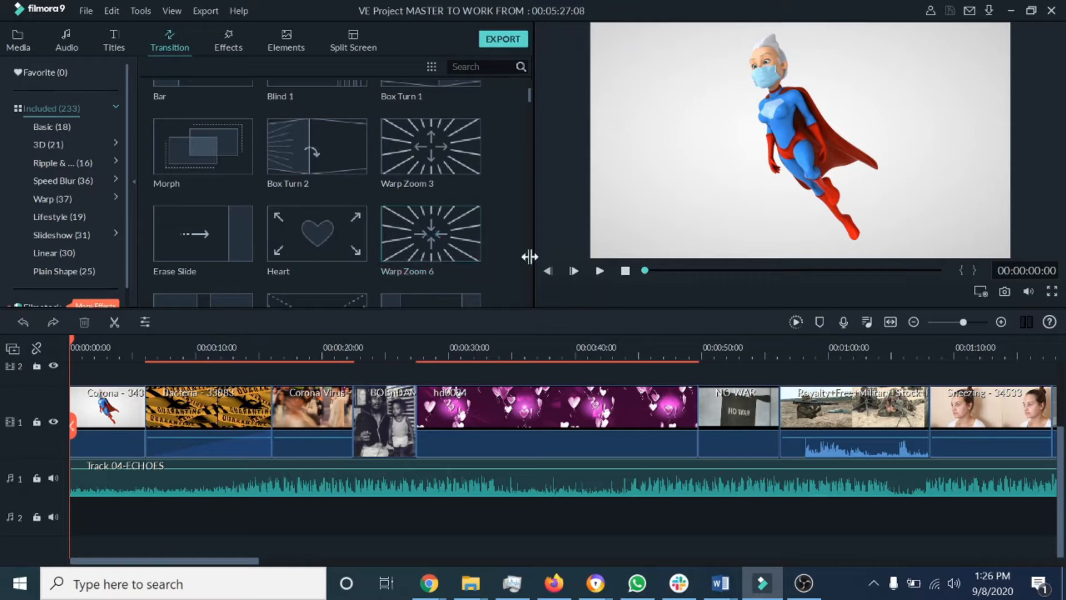
click(337, 146)
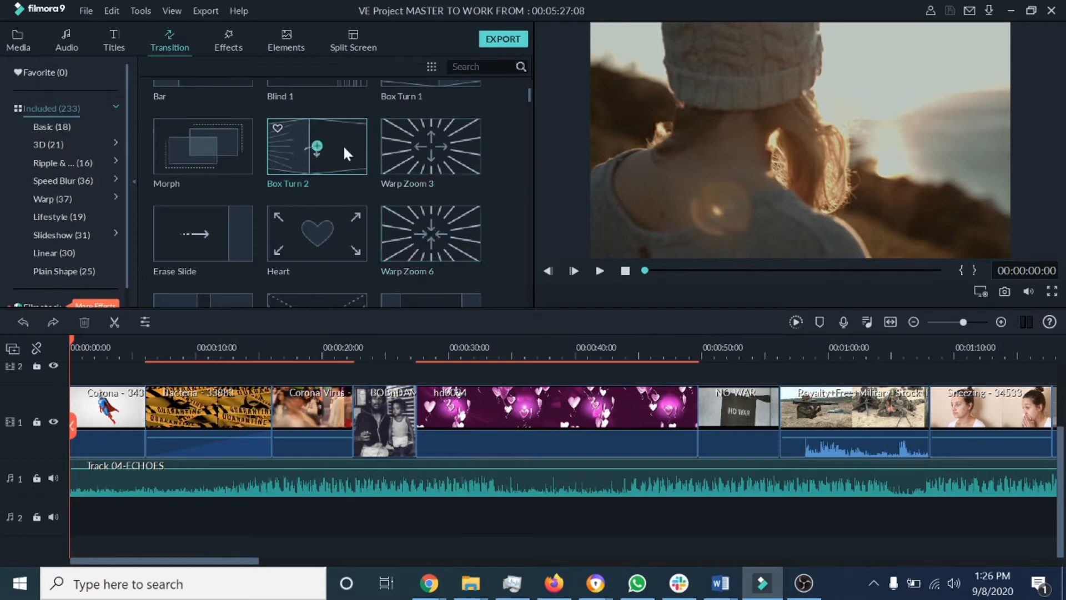
click(599, 271)
Step: Preview the Cube transition and place it between the Corona and Bacteria clips
drag(530, 96, 530, 88)
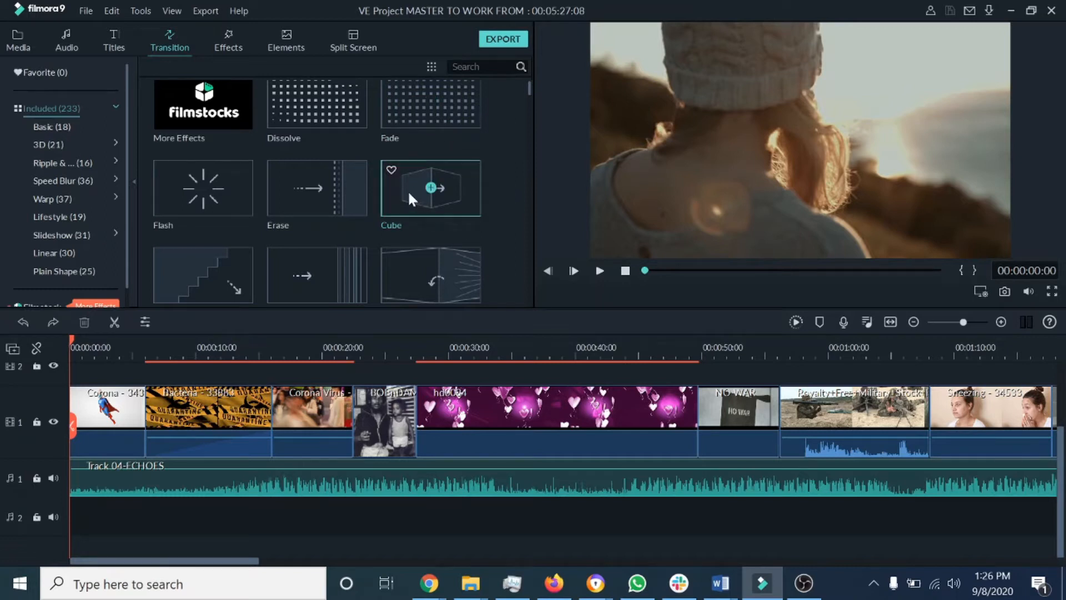
click(599, 271)
drag(407, 195, 148, 424)
drag(165, 420, 168, 417)
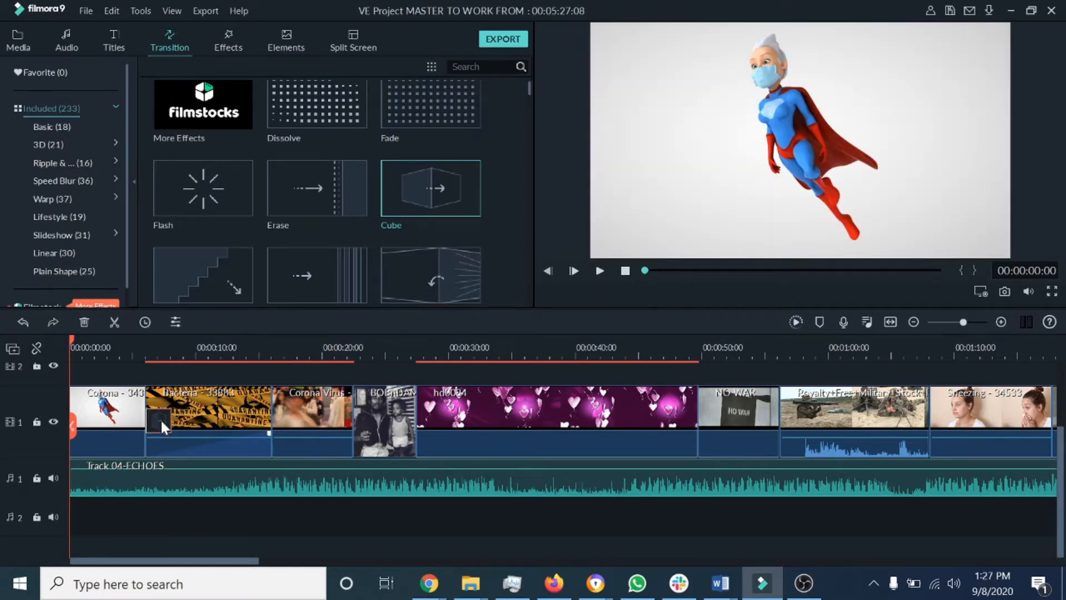
Step: Lengthen the Cube transition and play the video from just before it
drag(127, 428, 145, 430)
drag(146, 418, 131, 417)
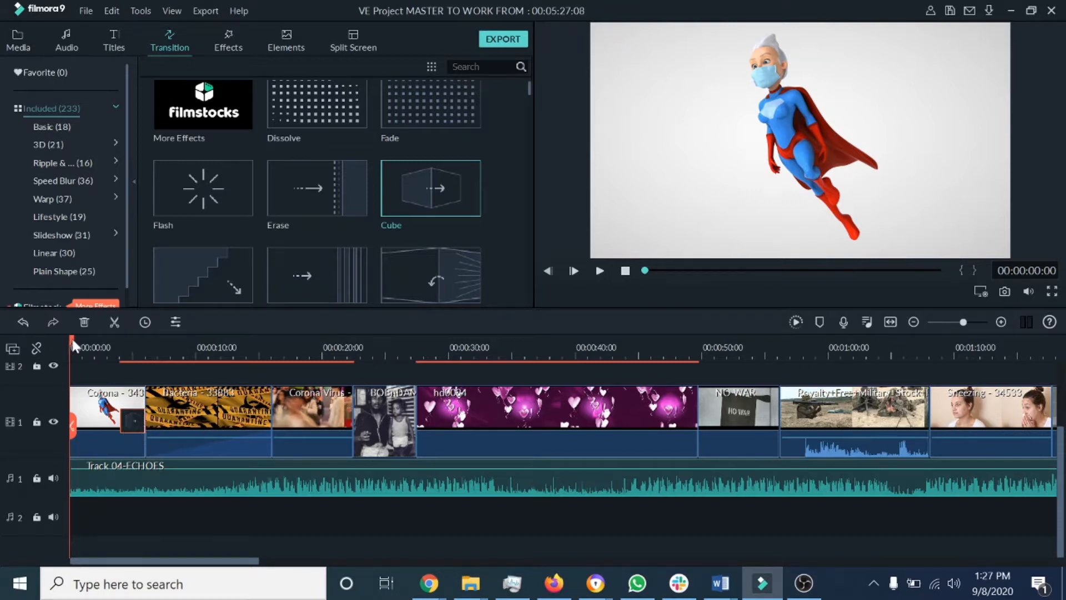
drag(71, 344, 108, 345)
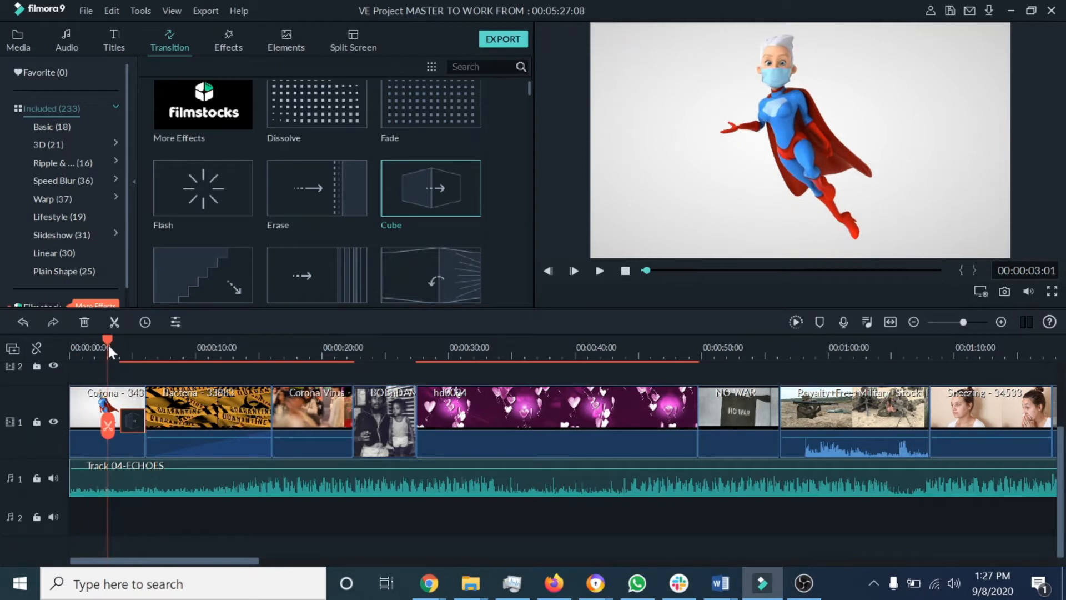
click(599, 271)
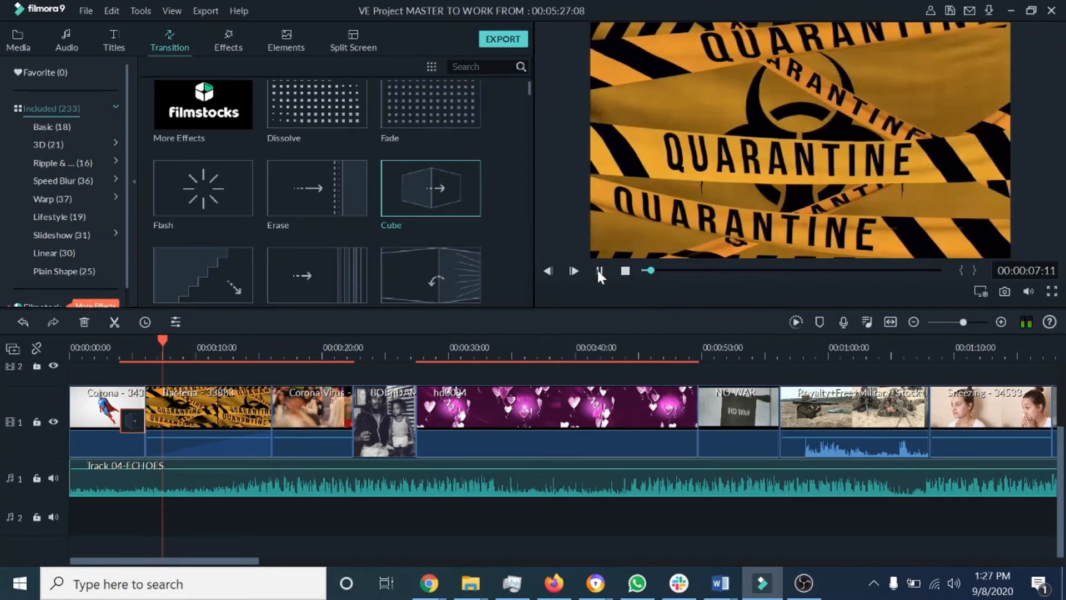
Step: Extend the Cube transition further into the Bacteria clip and play it back again
drag(161, 344, 106, 342)
drag(131, 425, 157, 425)
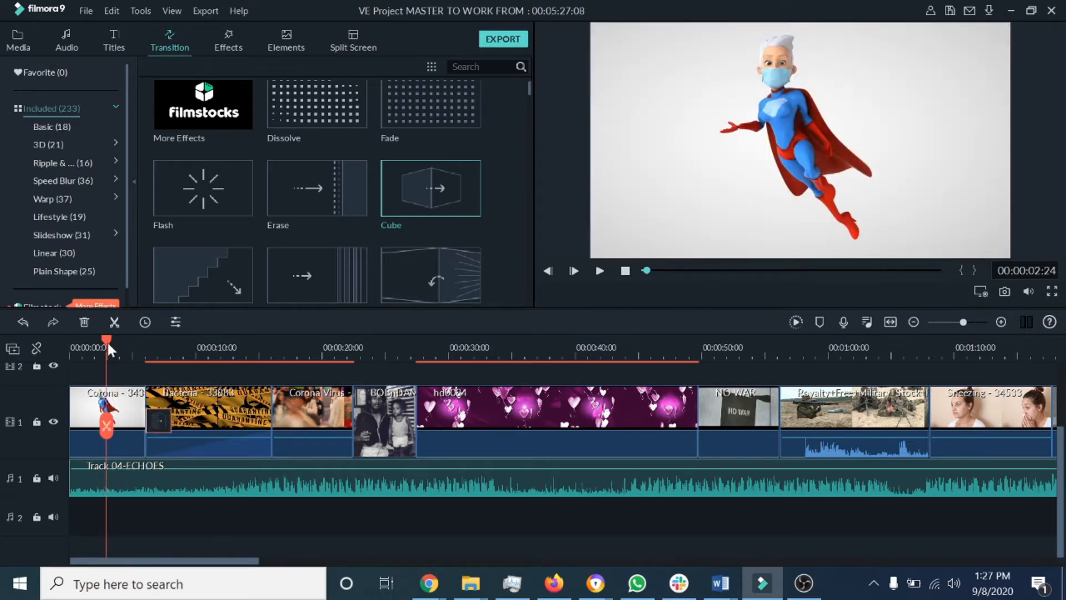
drag(106, 339, 126, 340)
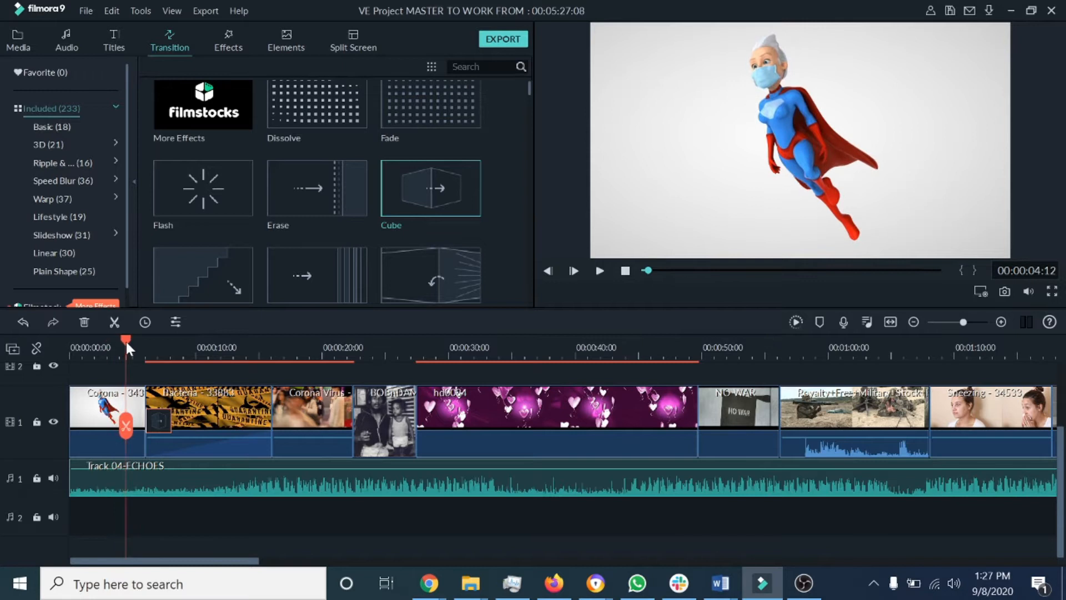
click(600, 271)
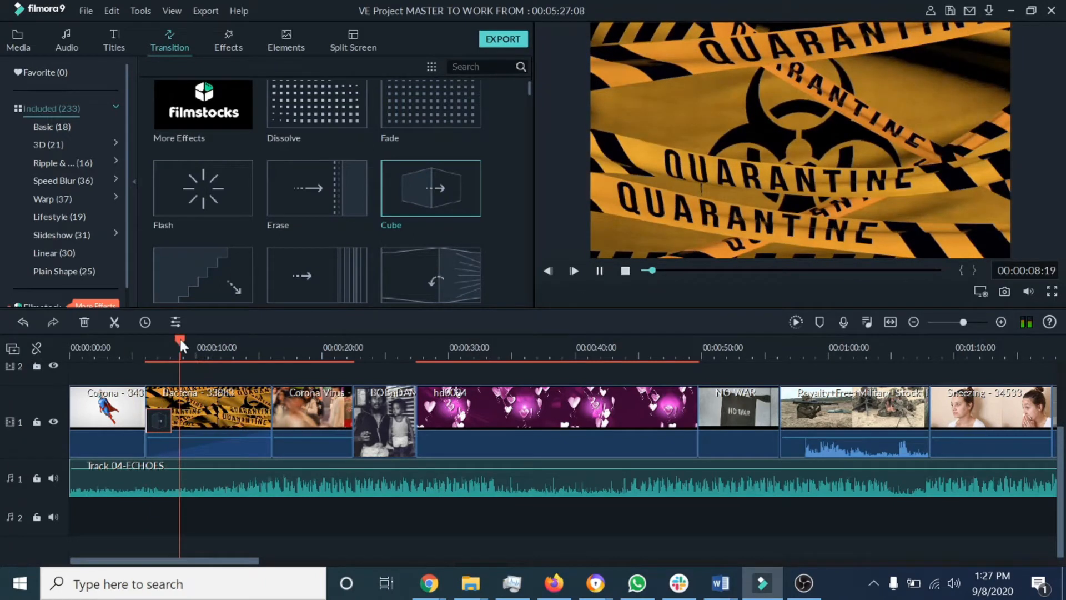
Step: Shorten the Cube transition slightly and replay the cut between the first two clips
mouse_move(176, 339)
mouse_down()
mouse_move(112, 347)
mouse_move(181, 349)
mouse_up()
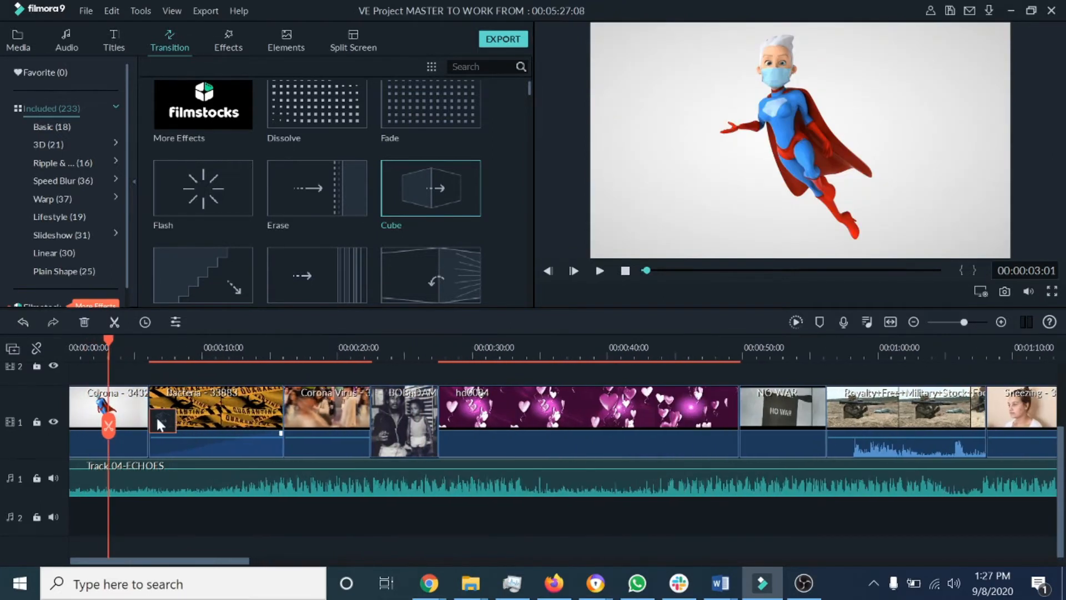
drag(161, 419, 147, 415)
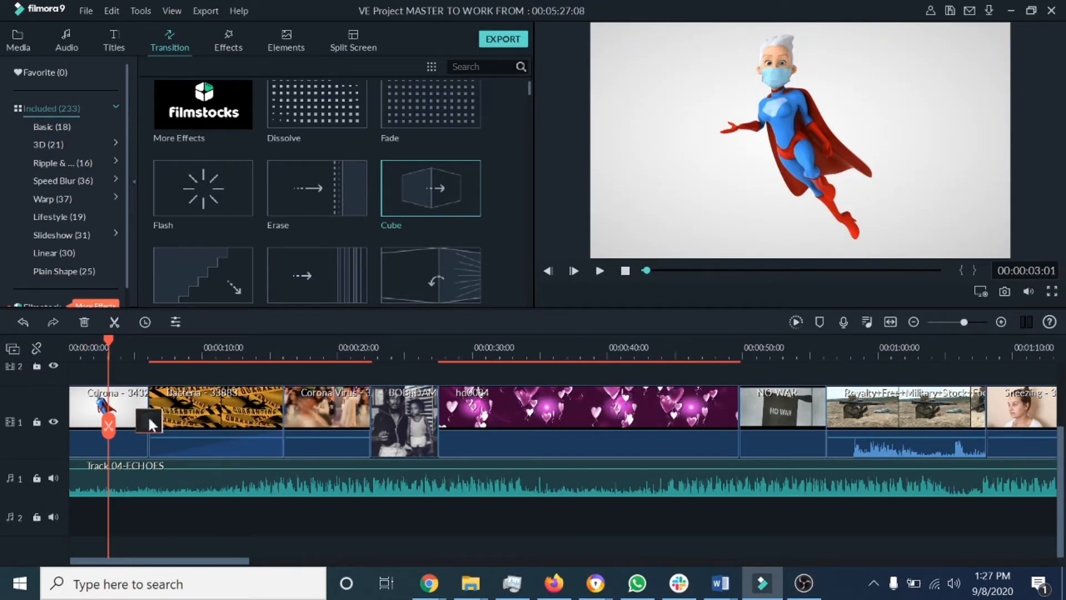
drag(107, 338, 122, 338)
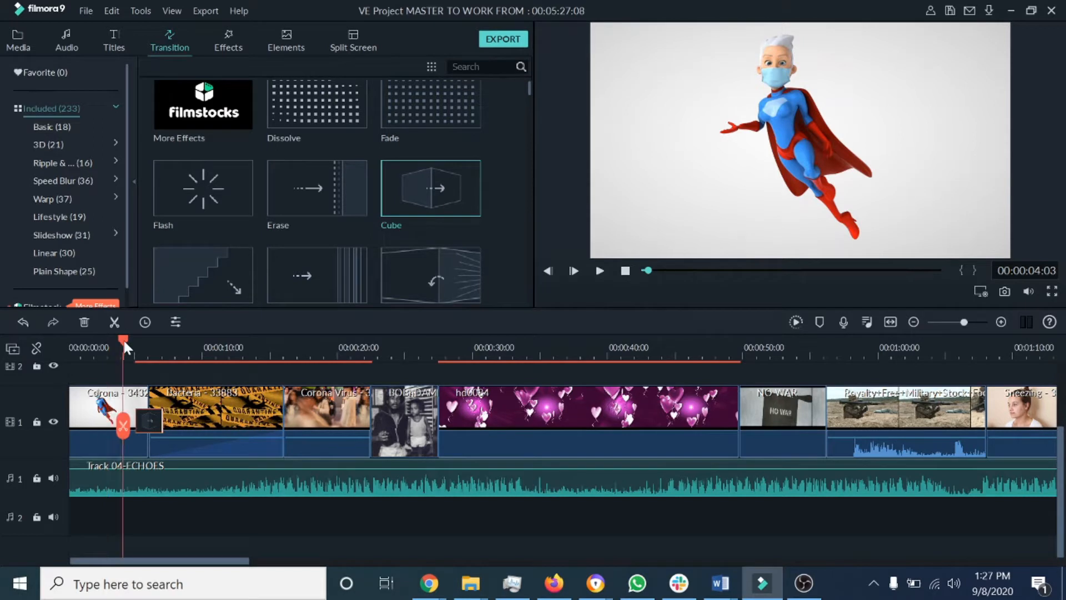
click(595, 270)
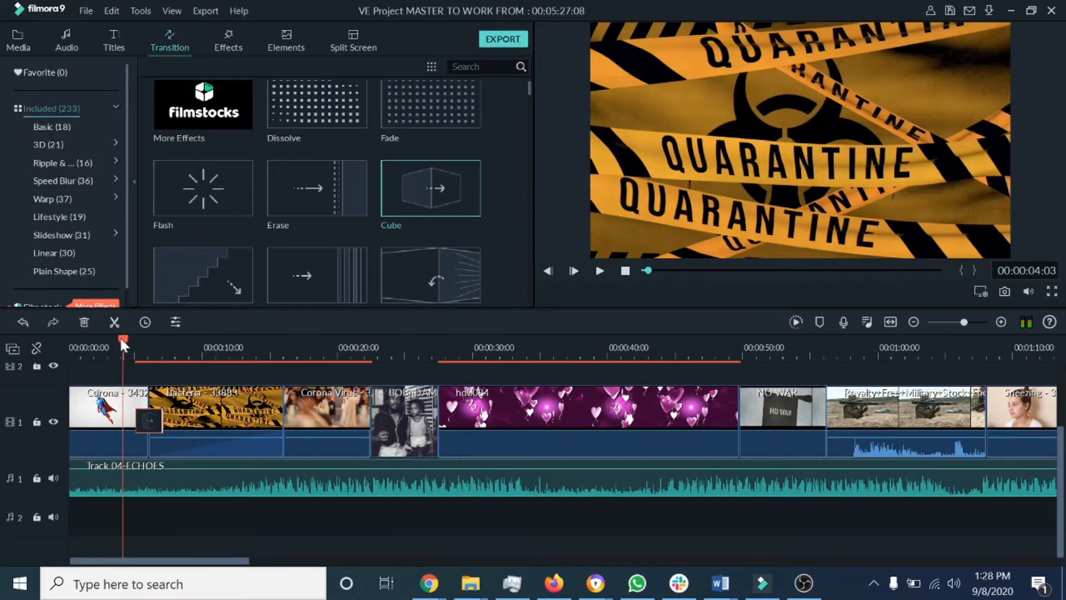
click(89, 343)
key(space)
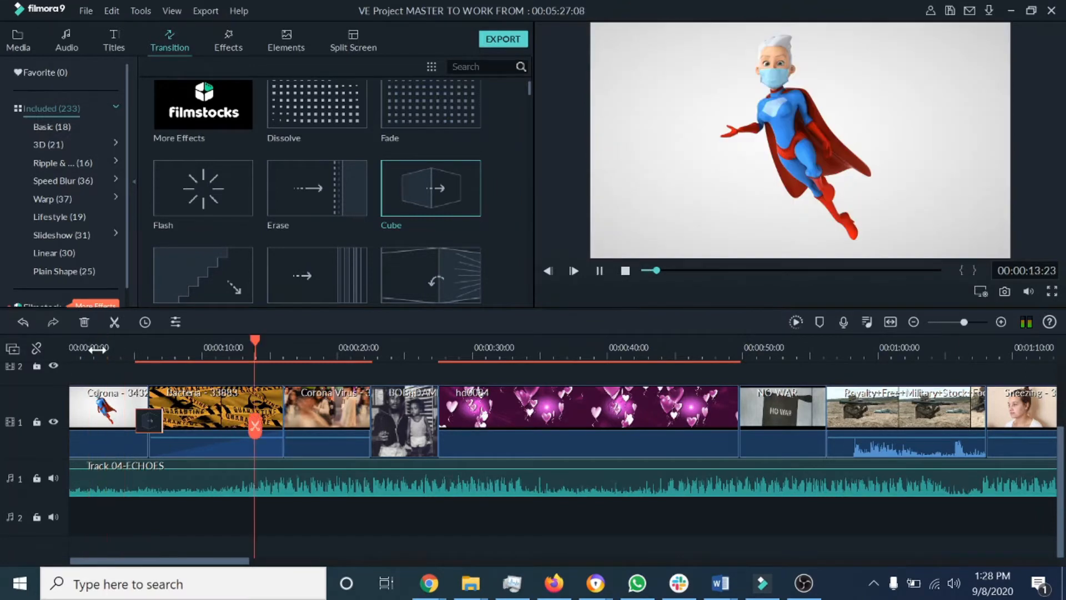
click(599, 272)
mouse_move(127, 339)
mouse_down()
mouse_move(104, 338)
mouse_move(115, 342)
mouse_up()
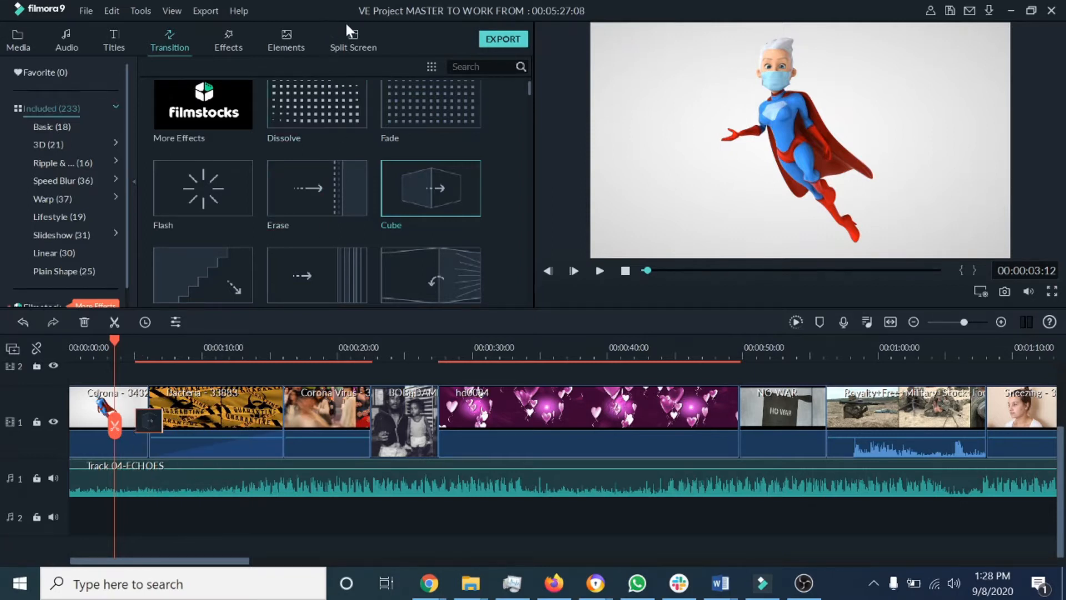
Step: Save the project
click(84, 10)
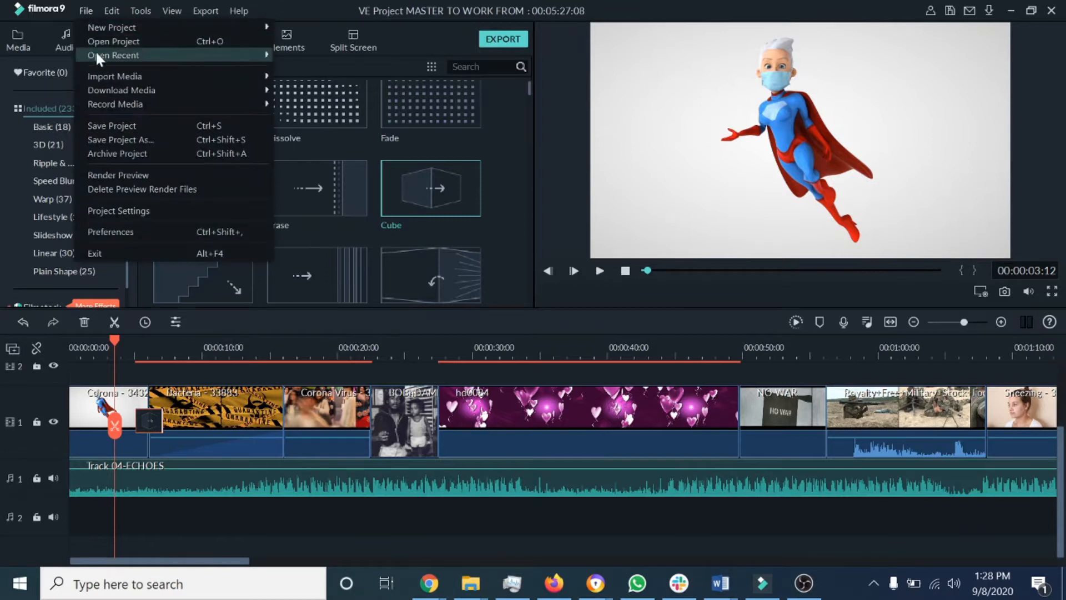
click(111, 125)
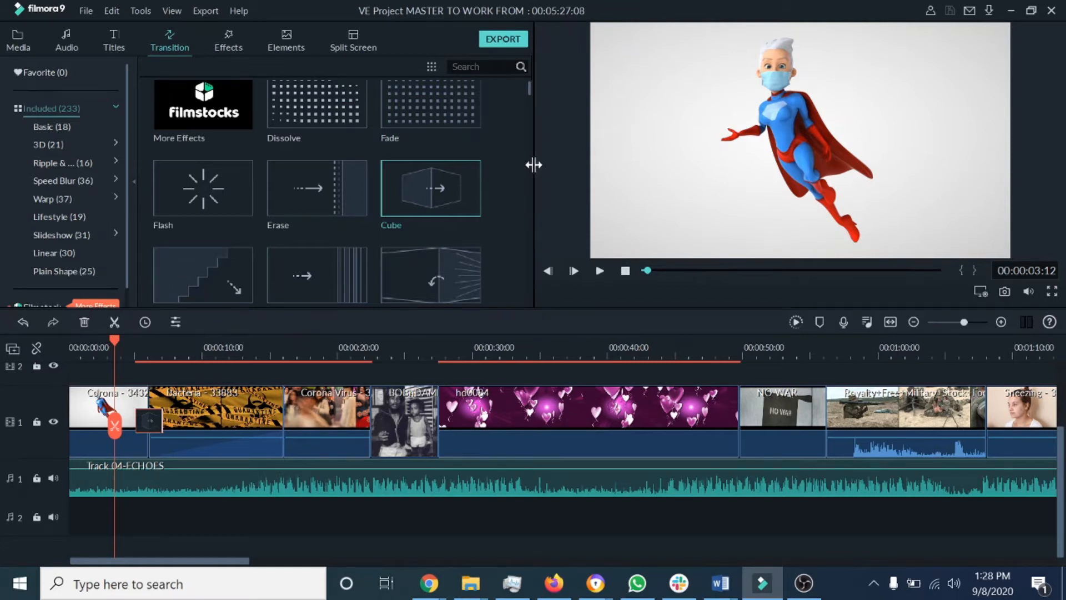
Step: Preview the Heart transition in the transitions library
drag(527, 90, 533, 100)
click(331, 202)
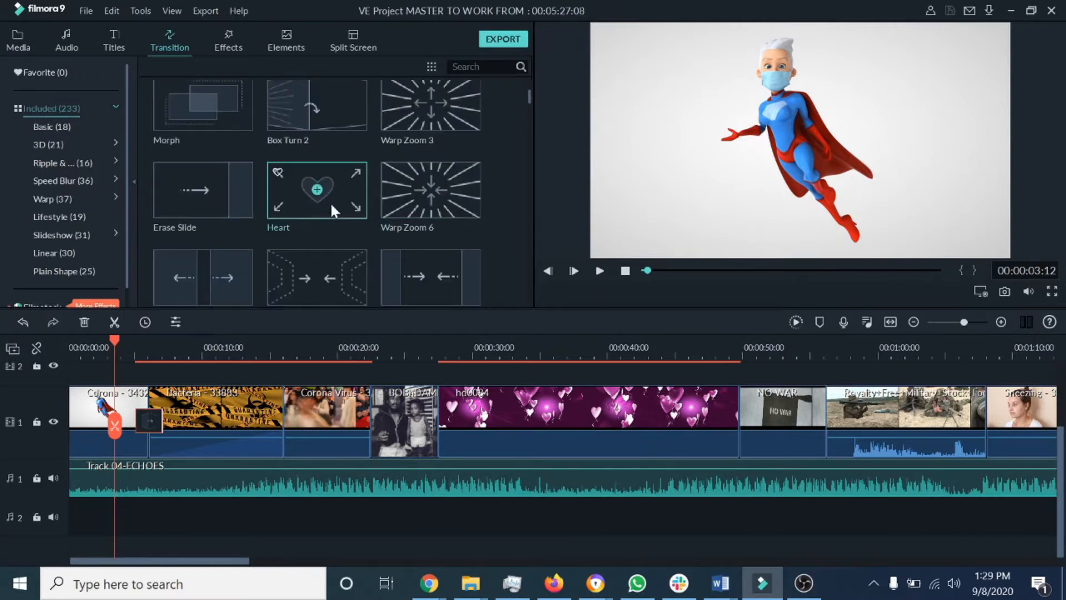
click(599, 270)
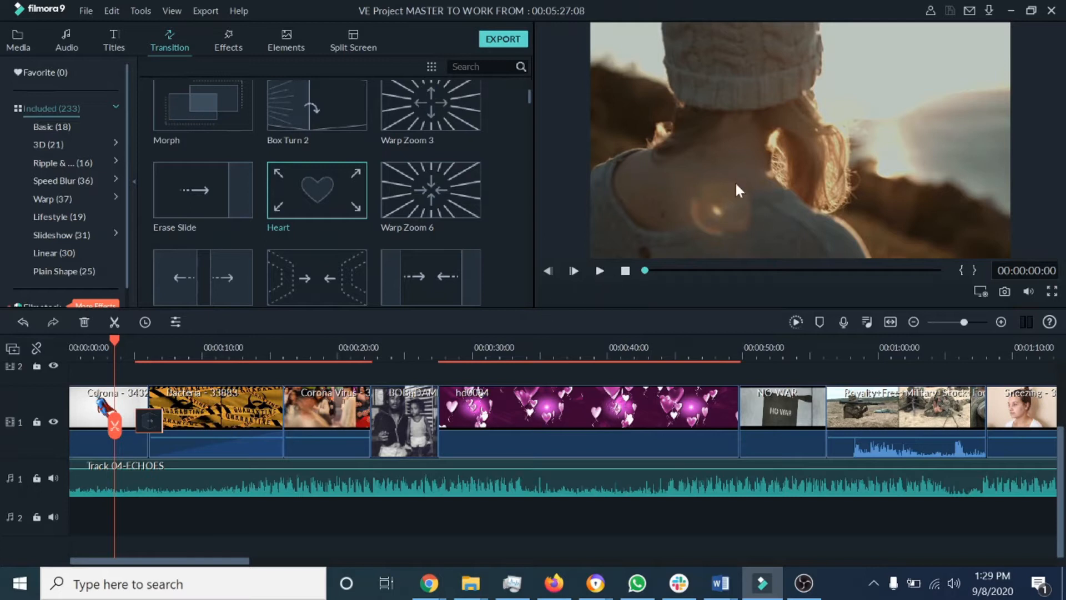
click(600, 272)
Step: Add the Heart transition between the Bacteria and Corona Virus clips and lengthen it
mouse_move(331, 218)
drag(341, 197, 270, 379)
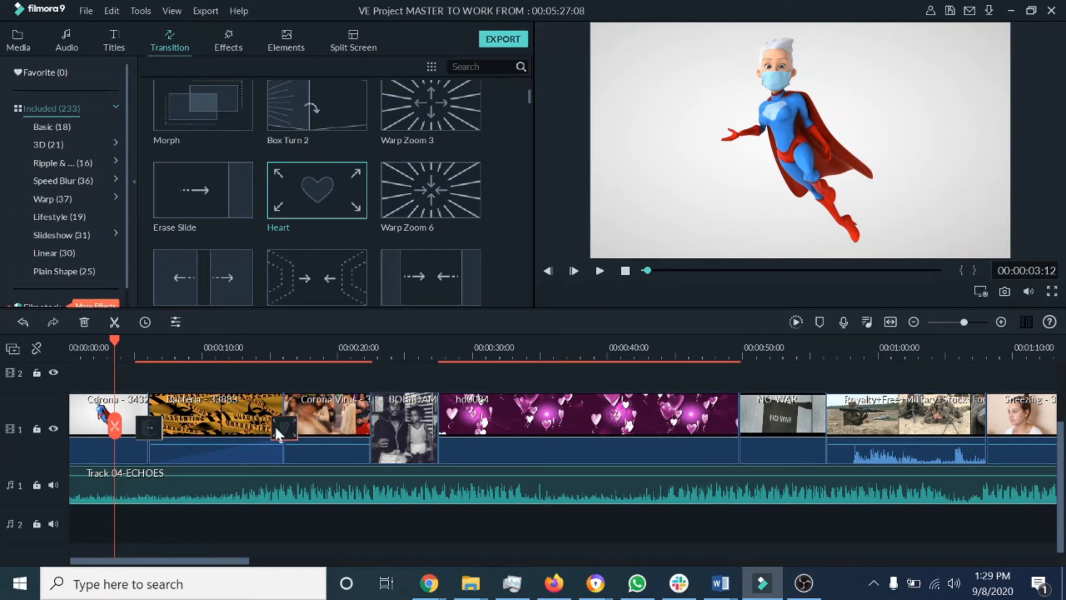
drag(292, 430, 333, 431)
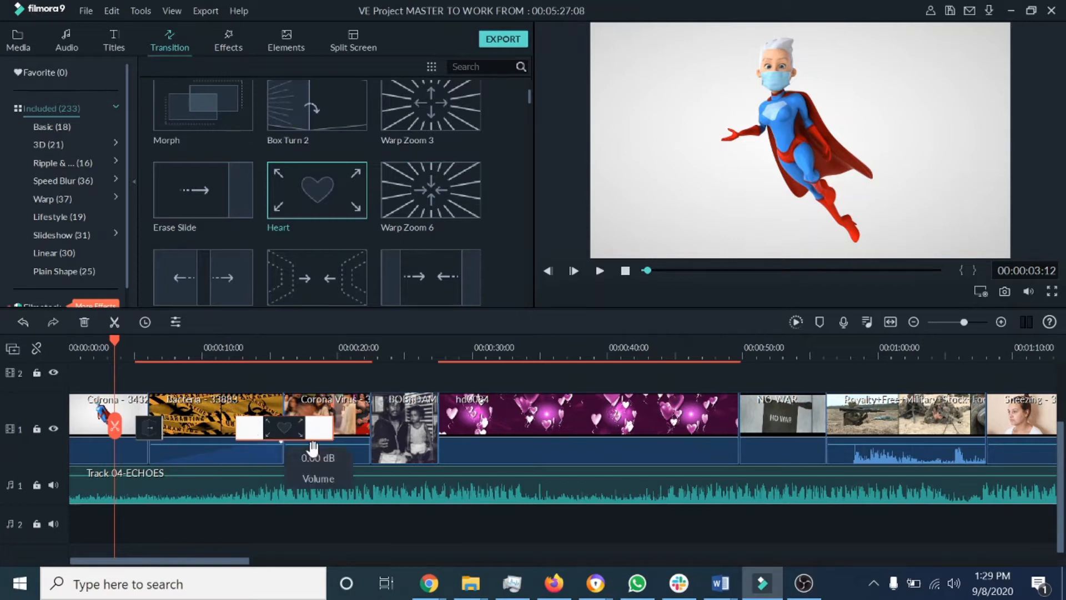
Step: Play back the timeline through the Heart transition
drag(113, 338, 223, 342)
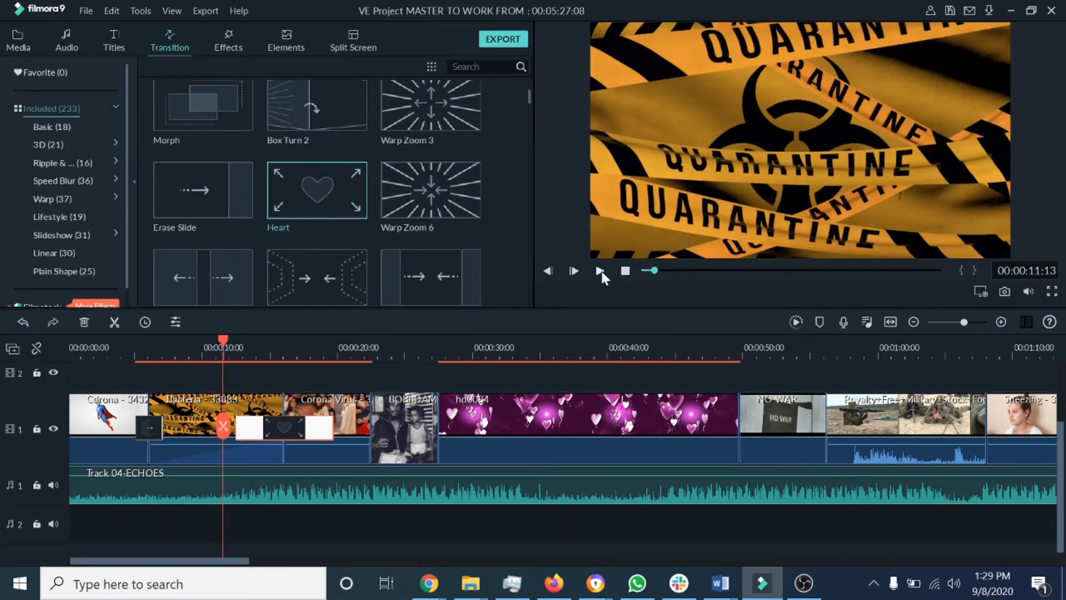
click(600, 270)
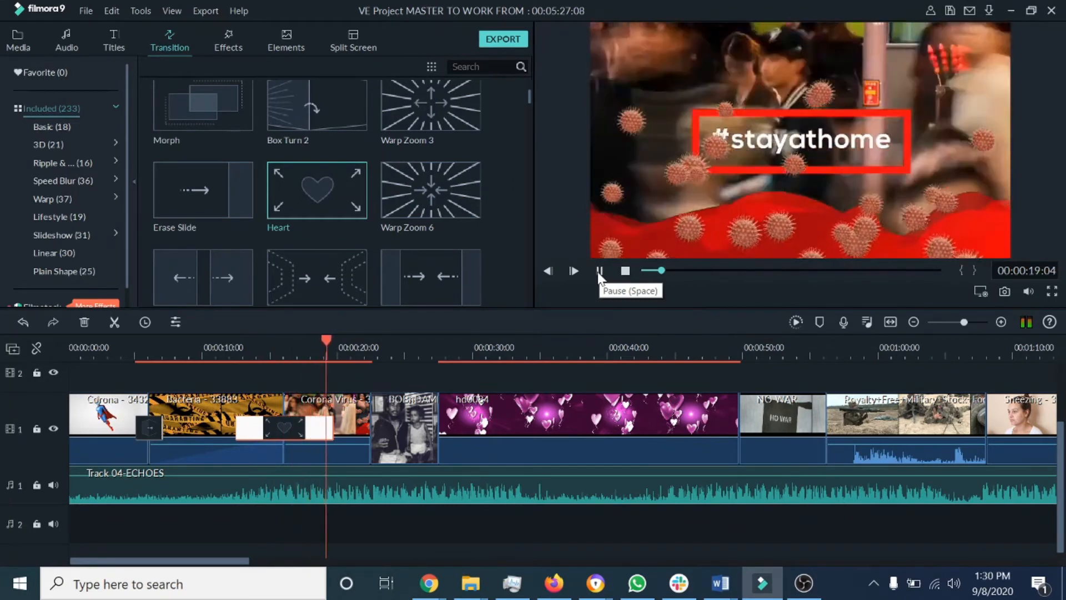
click(599, 272)
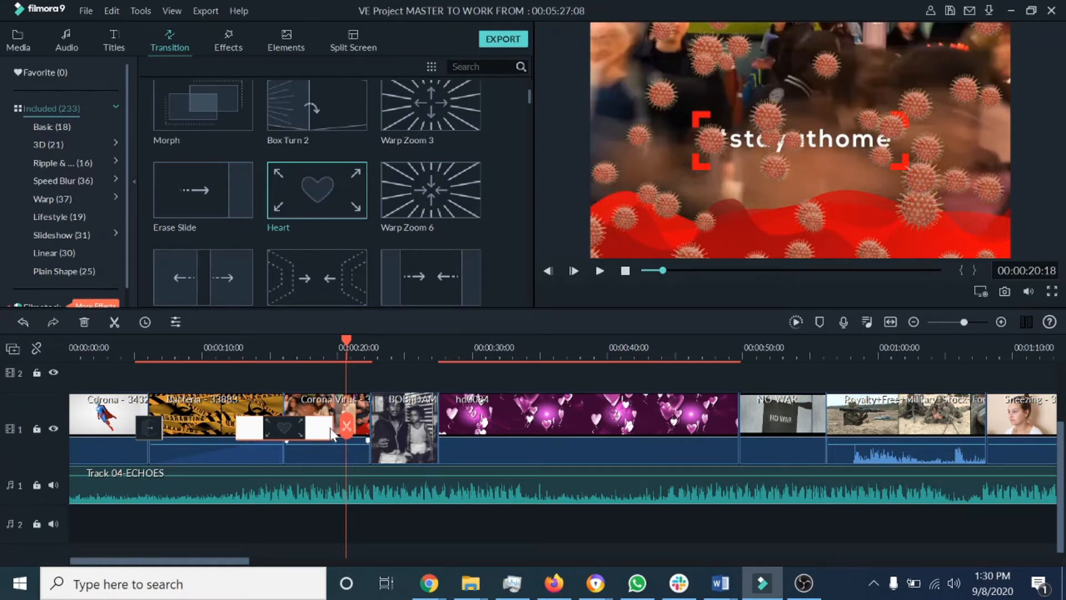
Step: Shorten the Heart transition between the Bacteria and Corona Virus clips and play back through it
click(314, 430)
drag(311, 432, 289, 431)
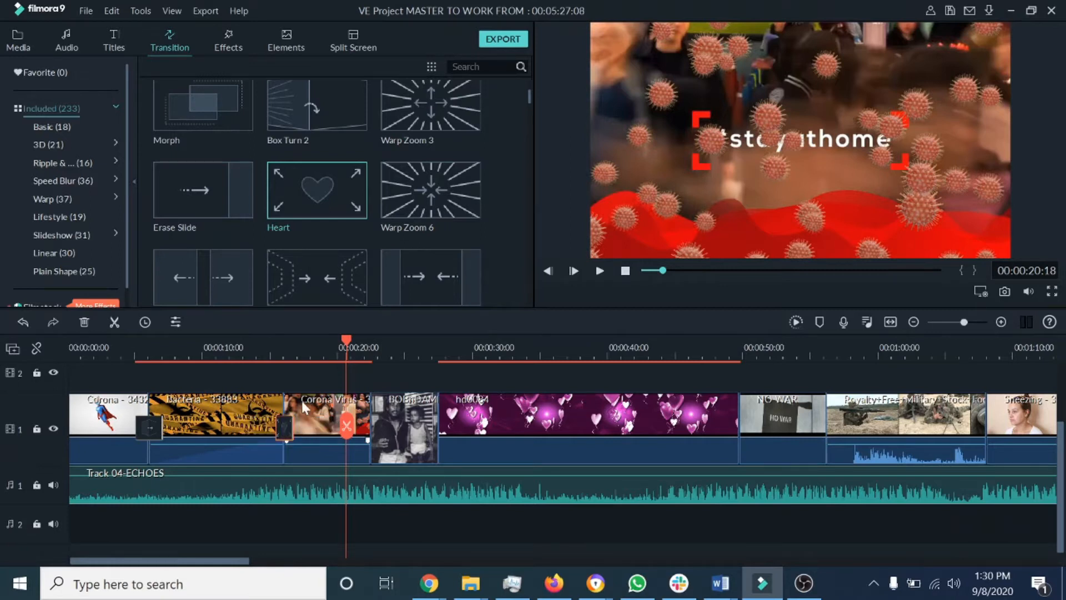
drag(345, 341, 267, 361)
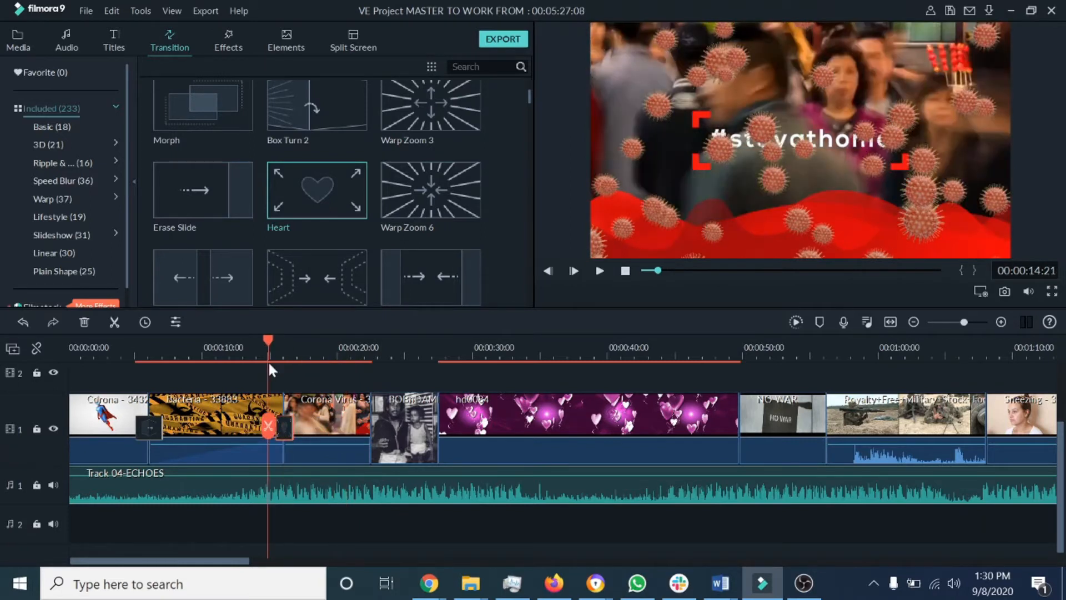
click(600, 272)
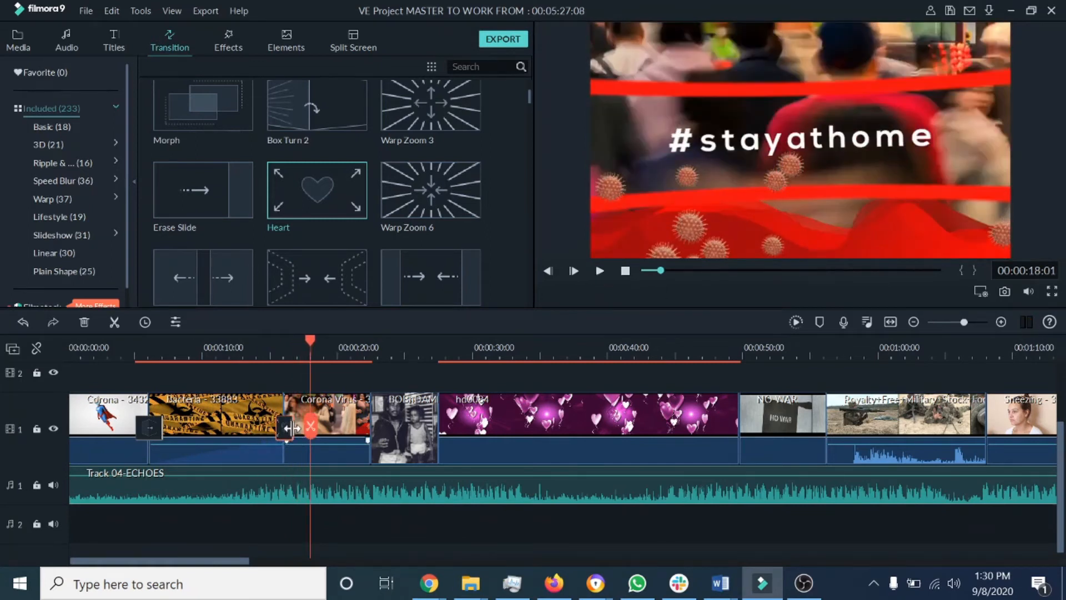
Step: Lengthen the Heart transition slightly and replay it from the end of the Bacteria clip
click(290, 428)
drag(300, 436, 304, 436)
drag(310, 339, 261, 347)
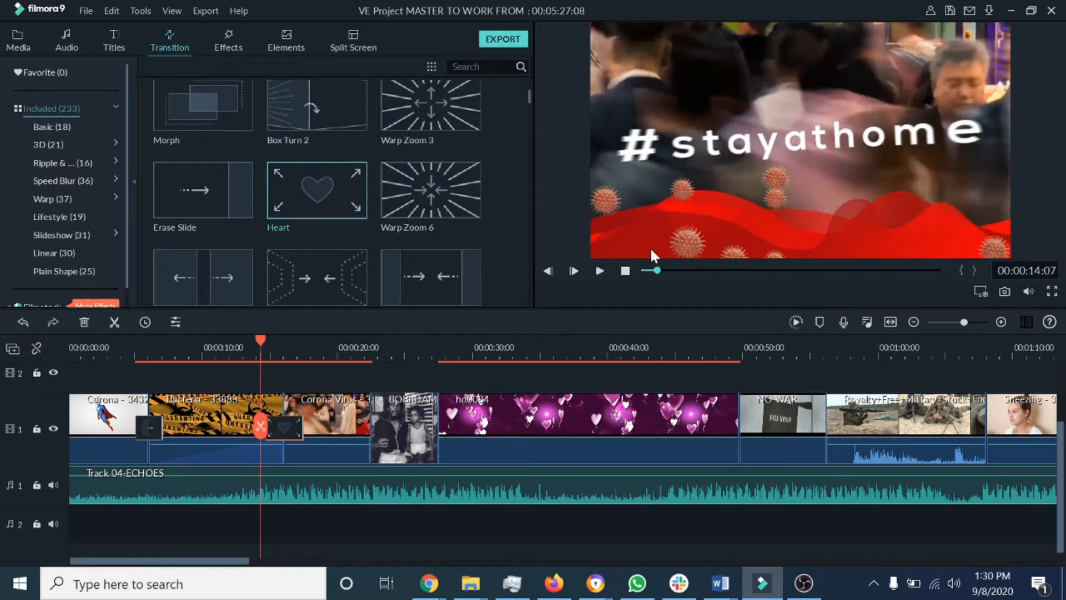
click(600, 271)
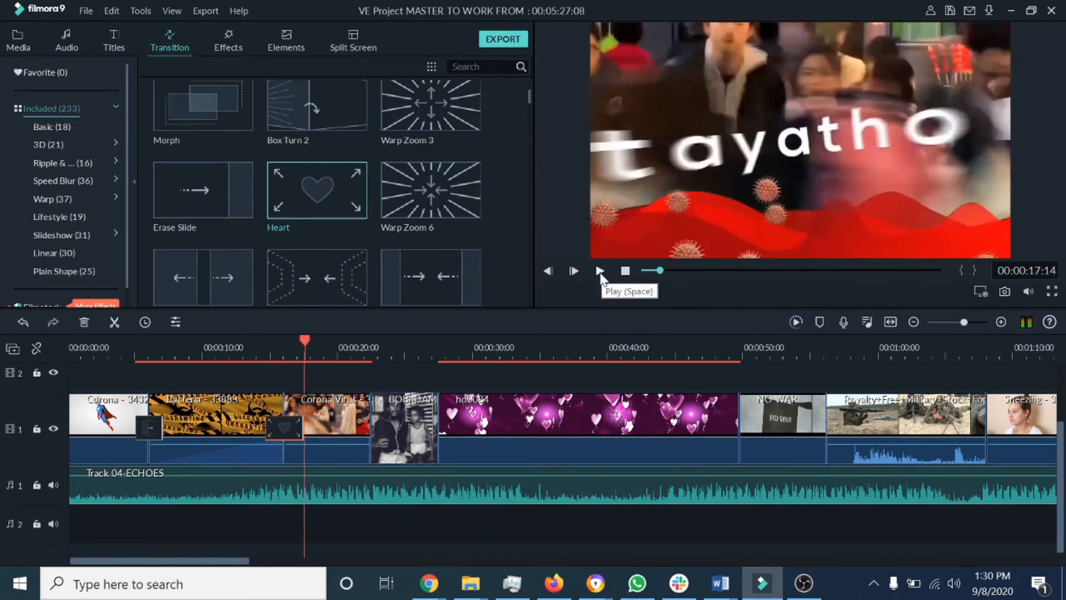
click(600, 272)
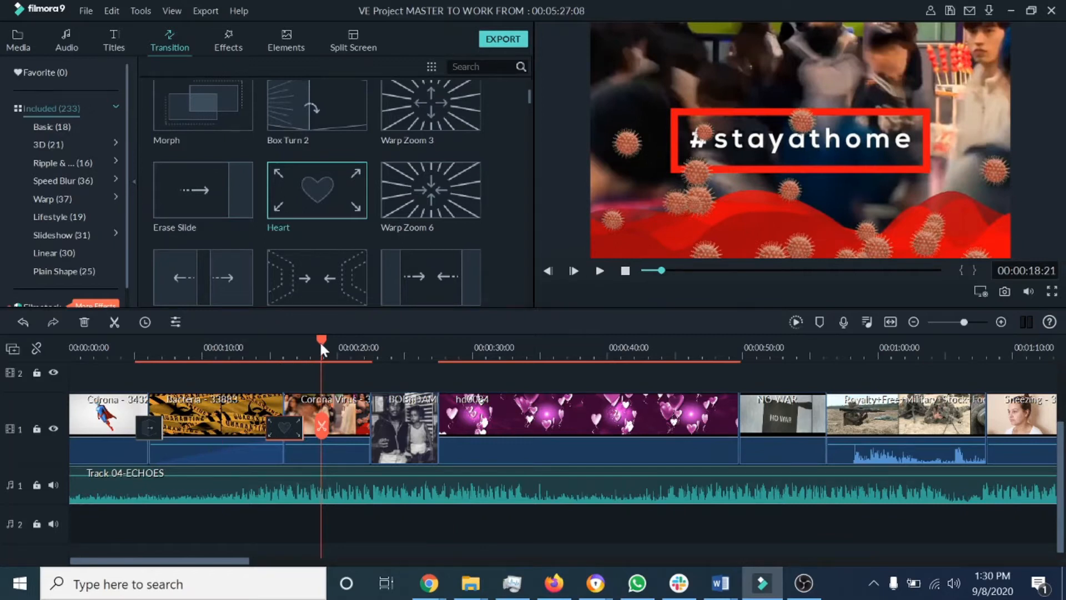
Step: Extend the Heart transition further to the right and play the timeline back through it
drag(321, 349, 346, 345)
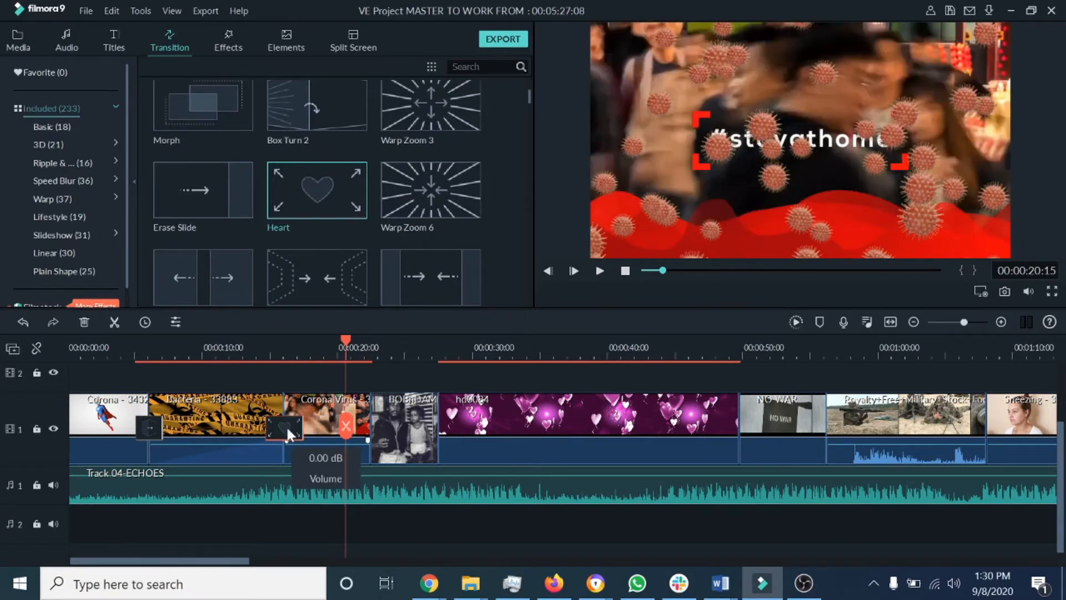
drag(303, 427, 327, 433)
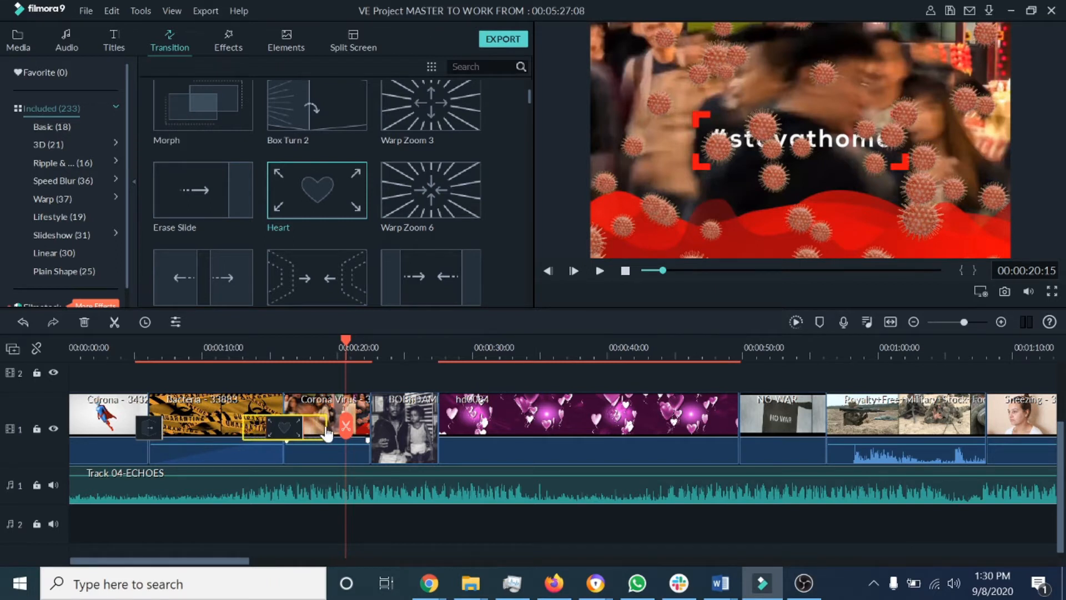
drag(346, 346, 238, 371)
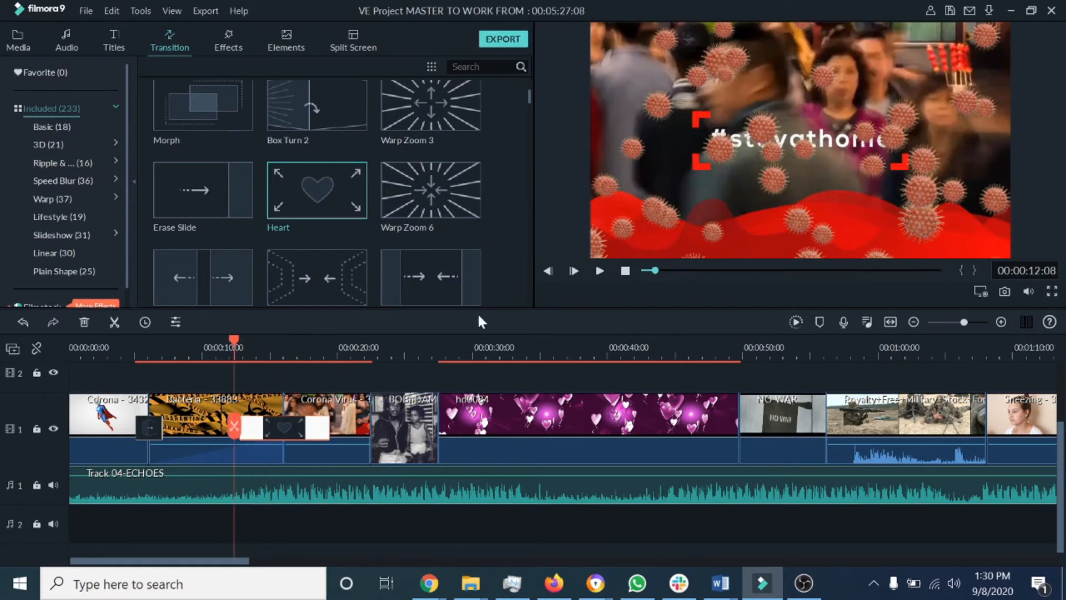
click(600, 272)
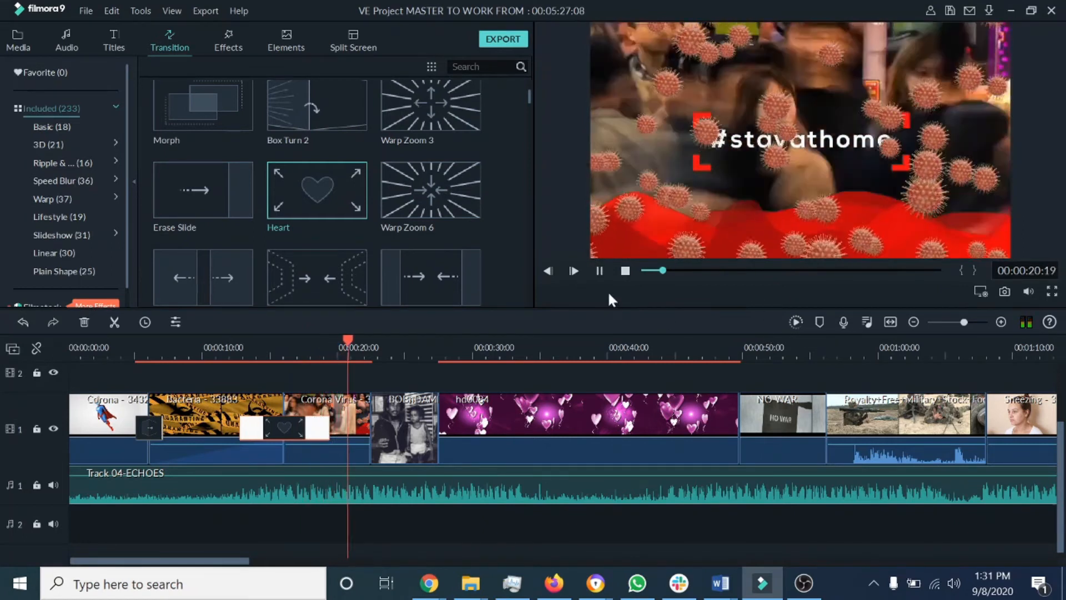
click(601, 272)
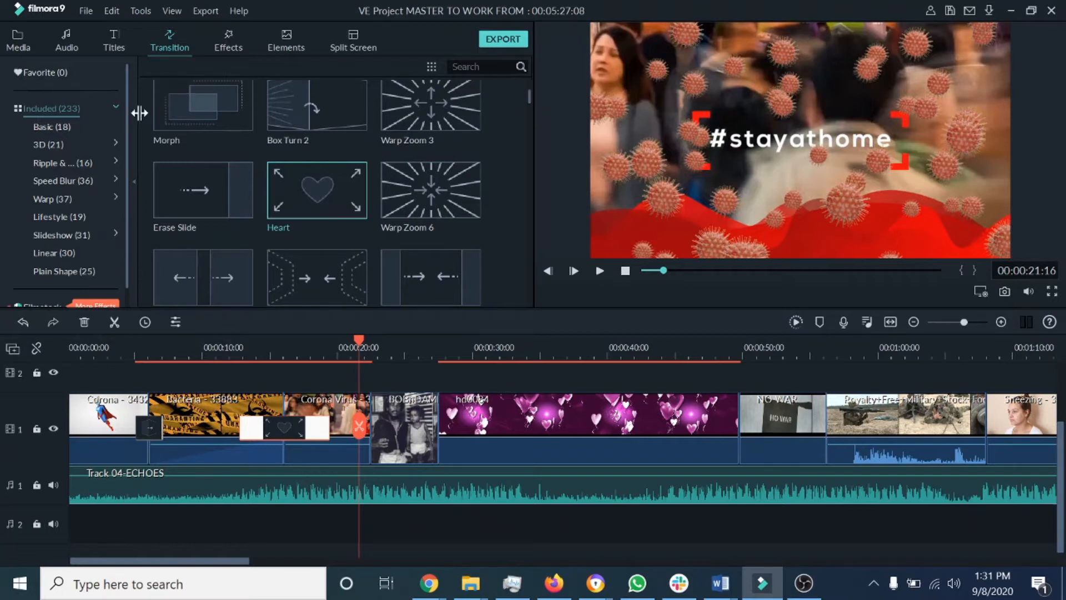
Step: Preview the Morph and Warp Zoom 6 transitions in the transitions library
click(221, 115)
click(600, 273)
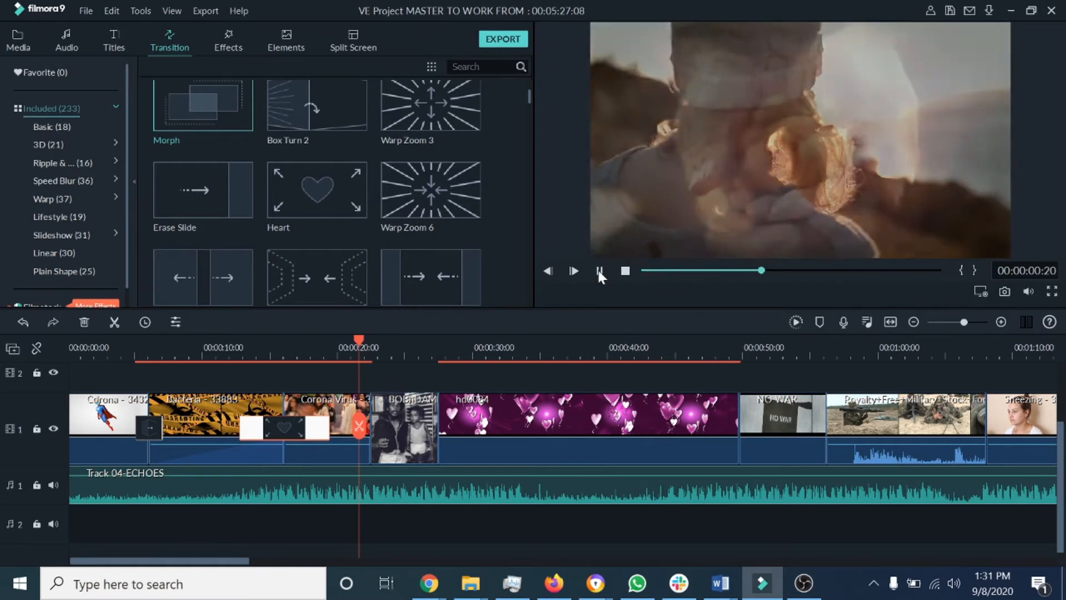
click(600, 272)
click(462, 198)
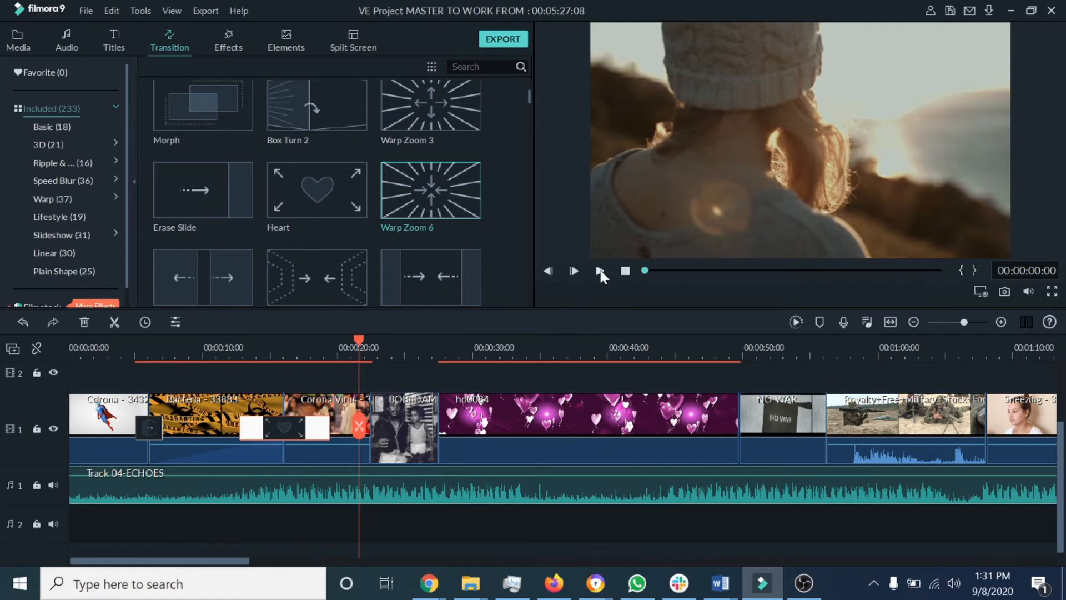
click(600, 272)
Step: Add the Warp Zoom 6 transition between the Corona Virus clip and the black-and-white clip, then play it back
drag(358, 338, 308, 336)
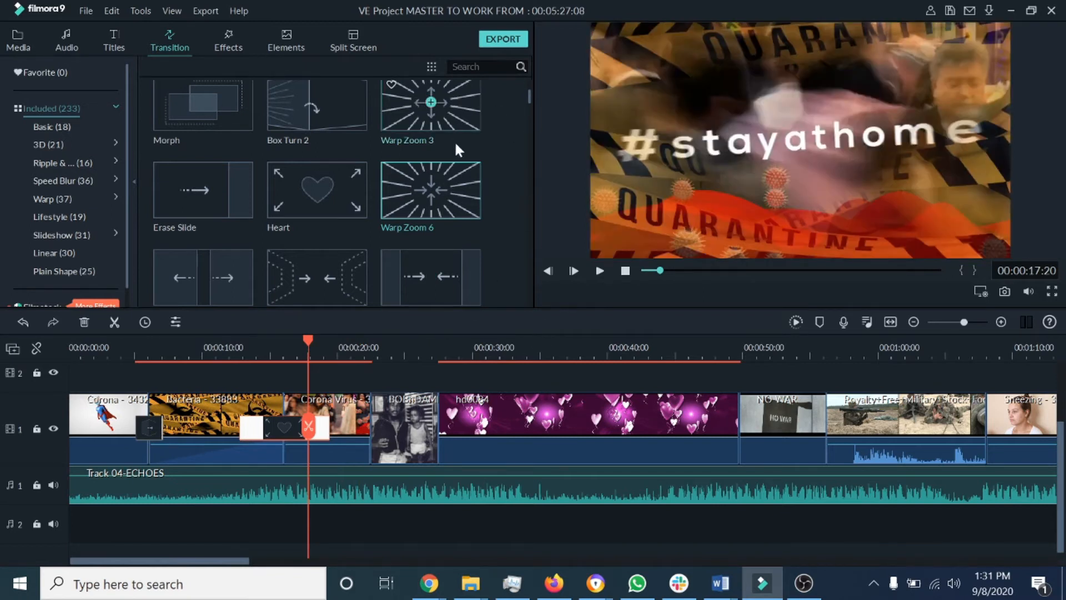
drag(455, 191, 369, 428)
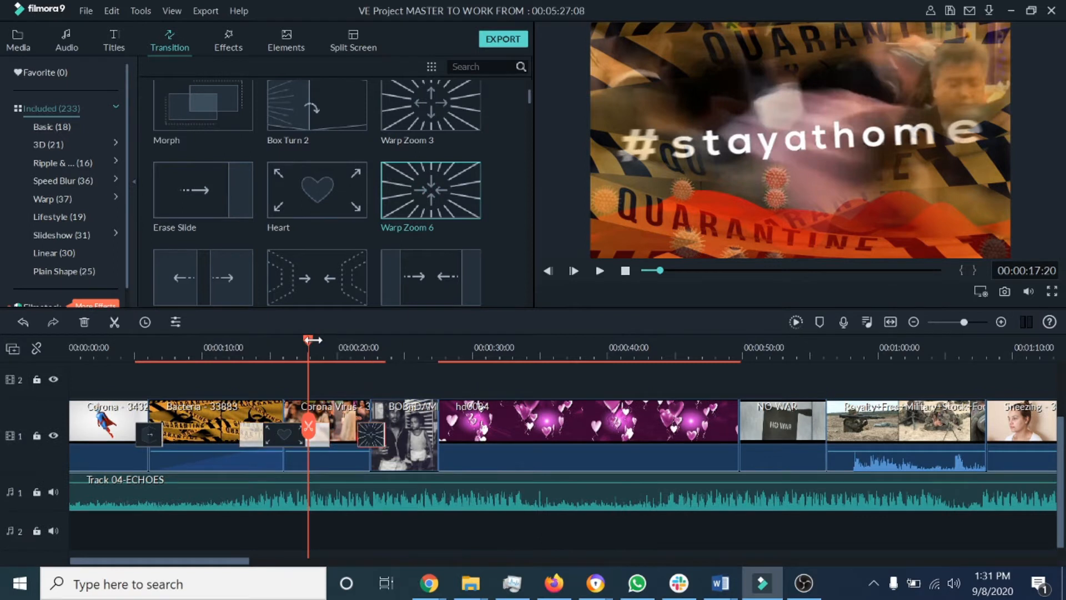
drag(307, 336, 349, 339)
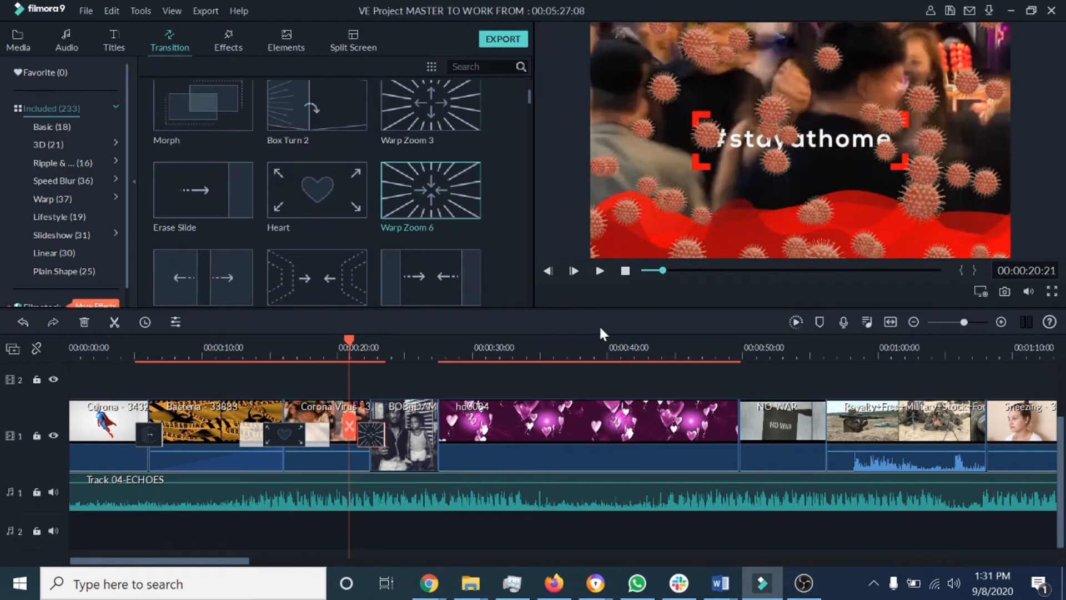
click(600, 272)
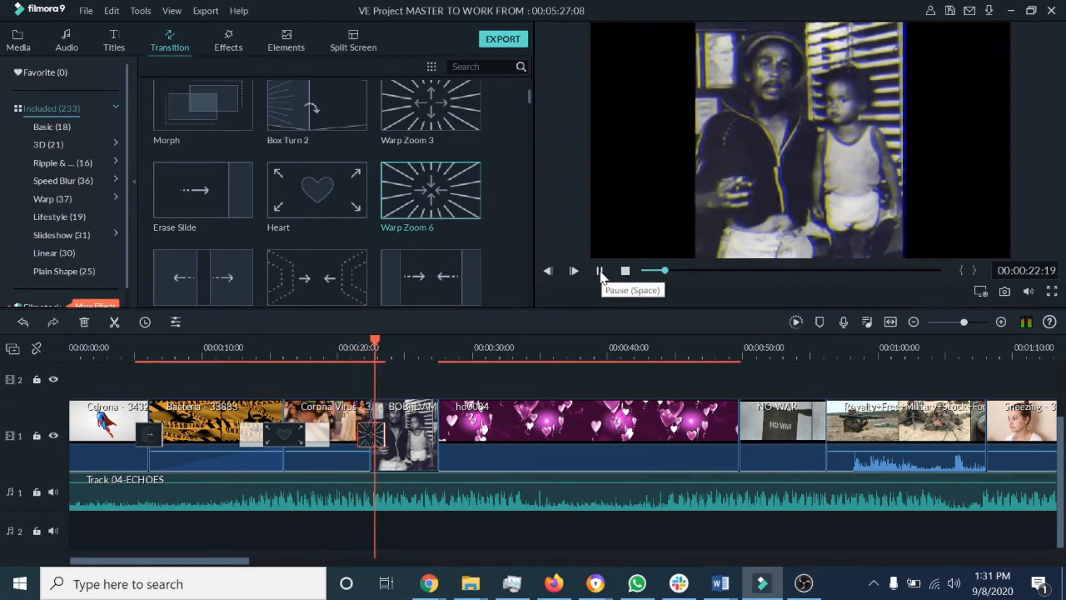
click(600, 272)
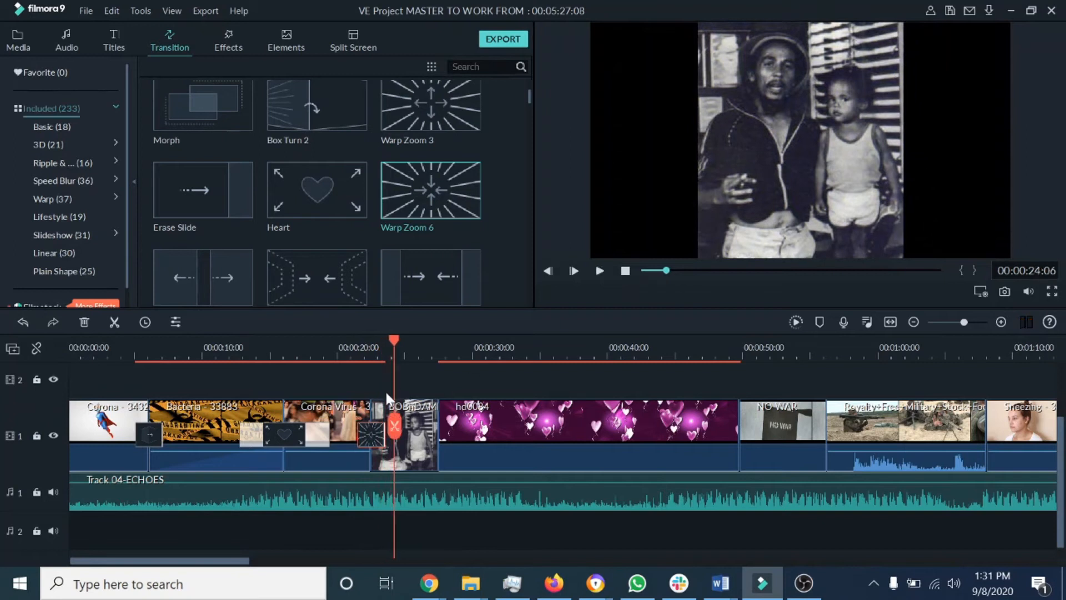
Step: Replay the timeline through the Warp Zoom 6 transition
drag(395, 340, 338, 340)
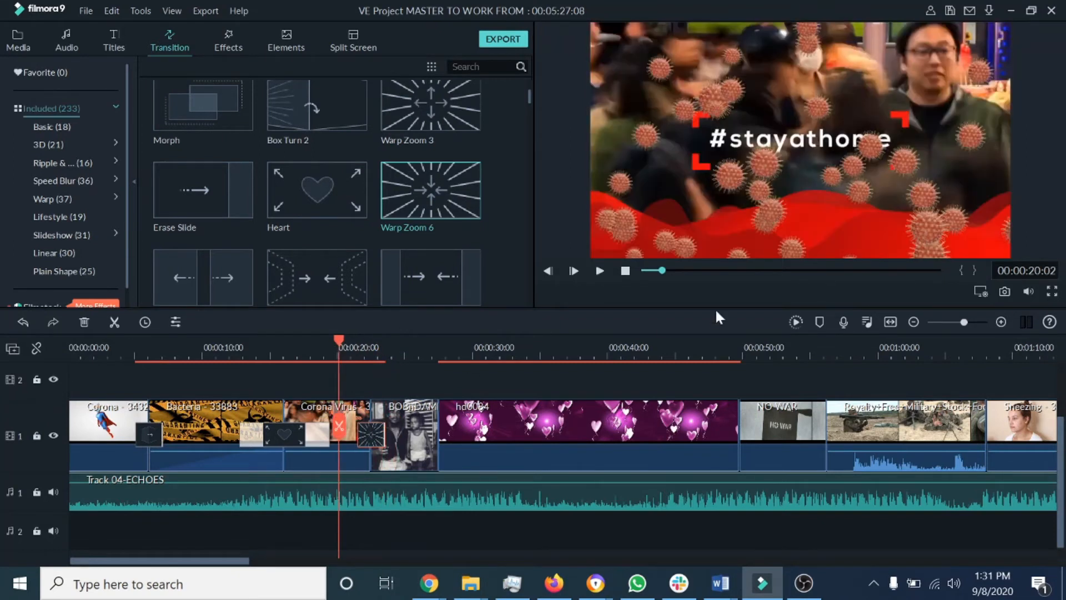
click(600, 271)
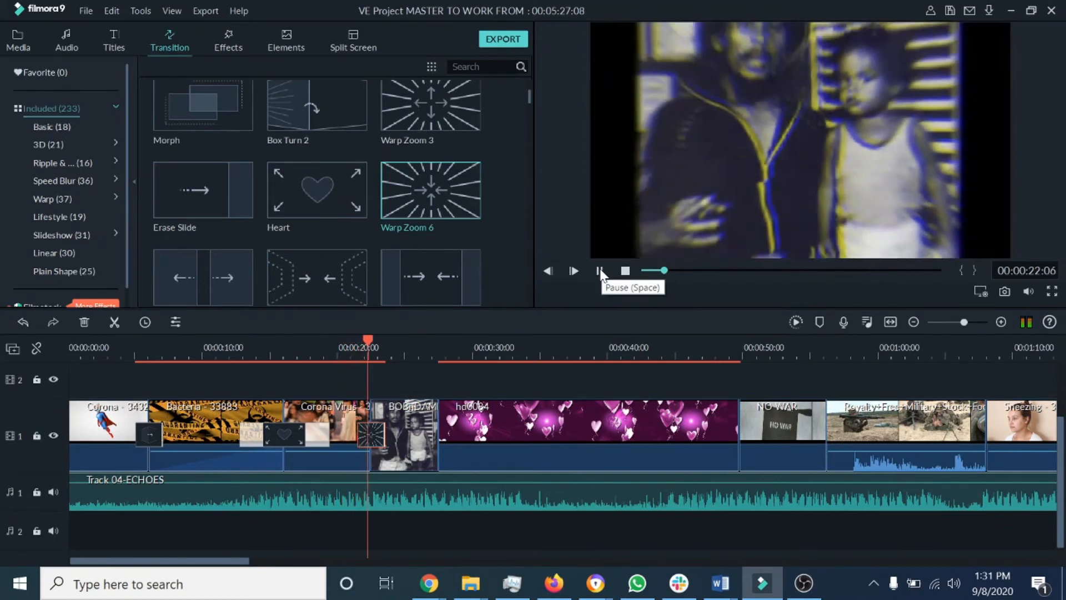
click(600, 272)
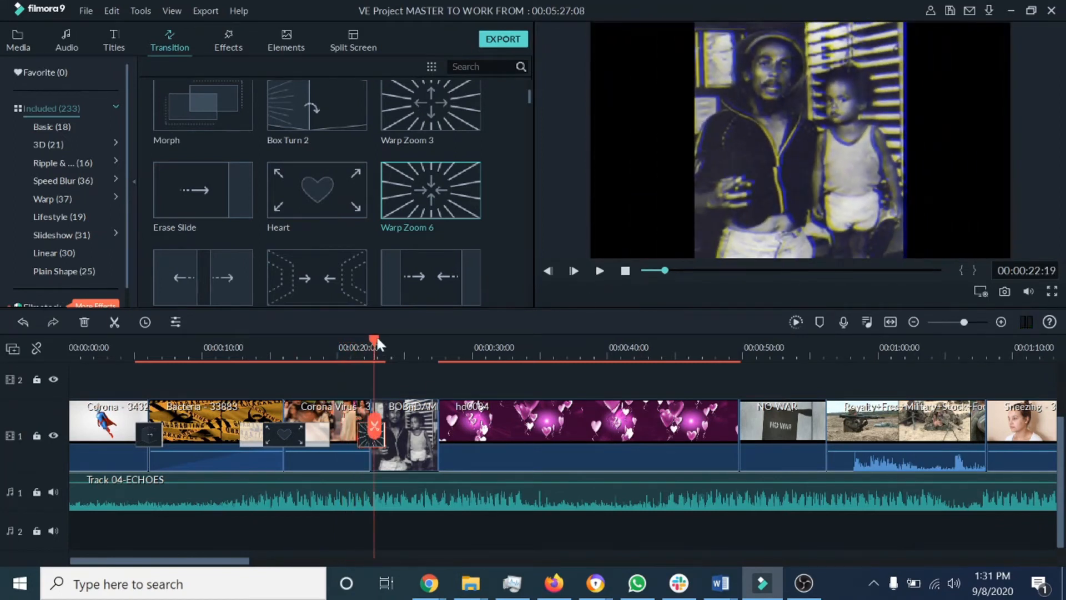
Step: Lengthen the Warp Zoom 6 transition to the left and play the timeline back through it
drag(375, 339, 451, 343)
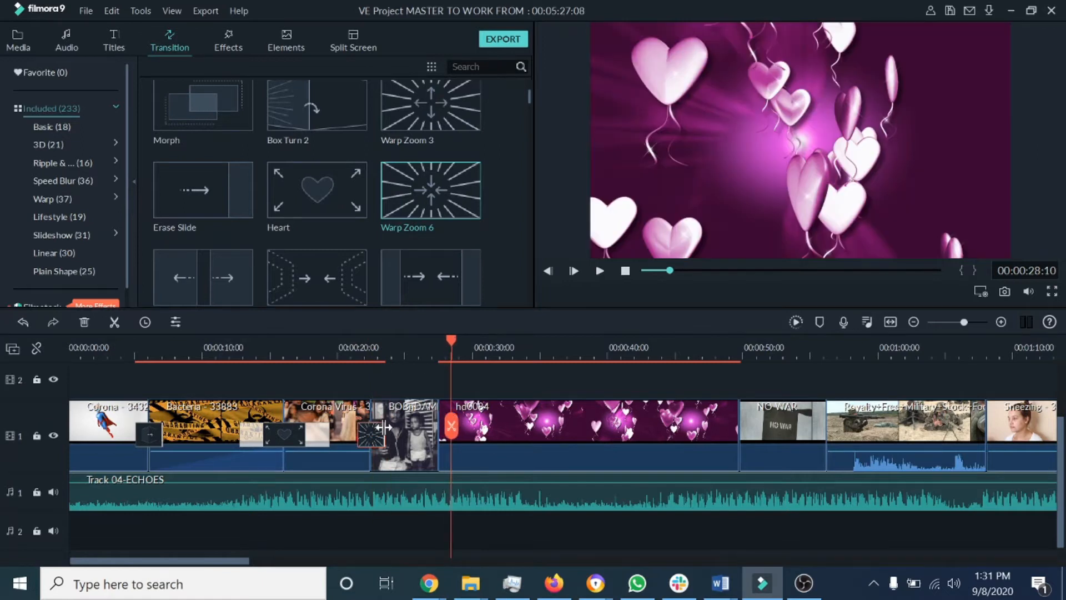
drag(356, 432, 345, 432)
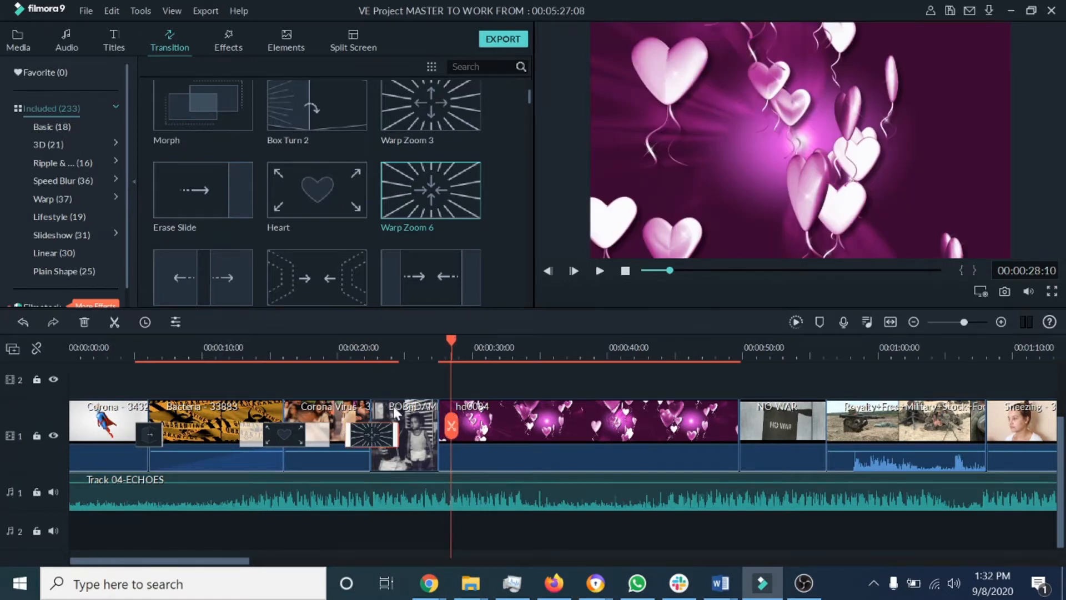
drag(451, 340, 334, 362)
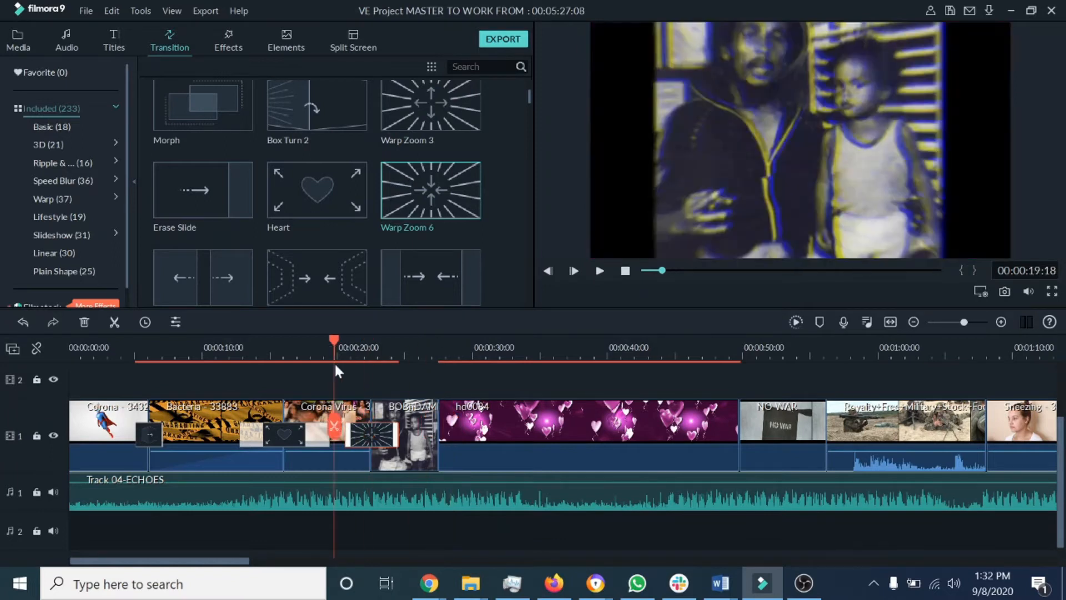
click(600, 270)
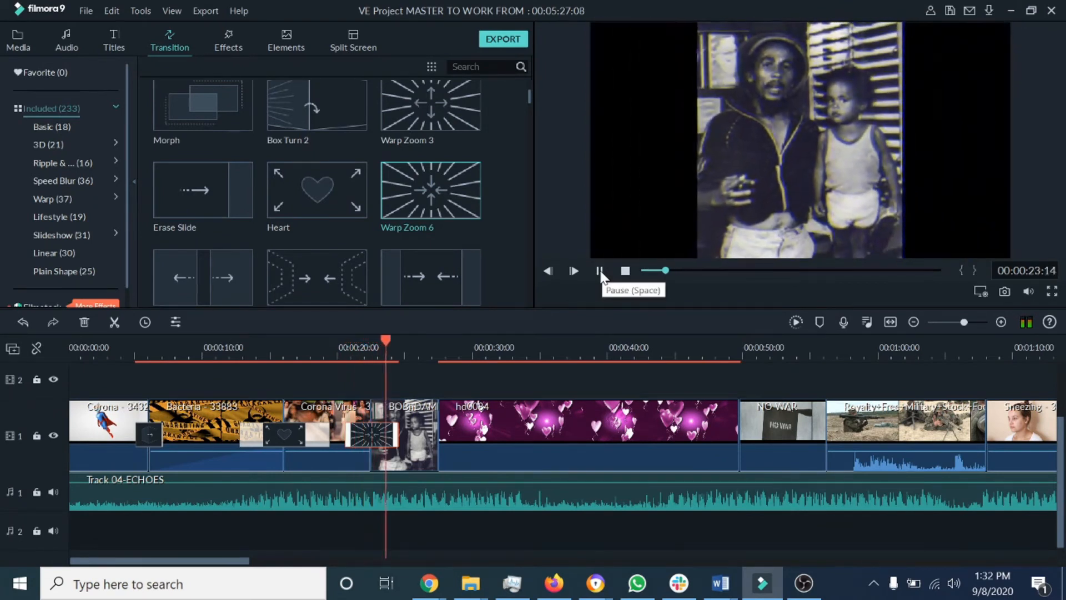
click(601, 272)
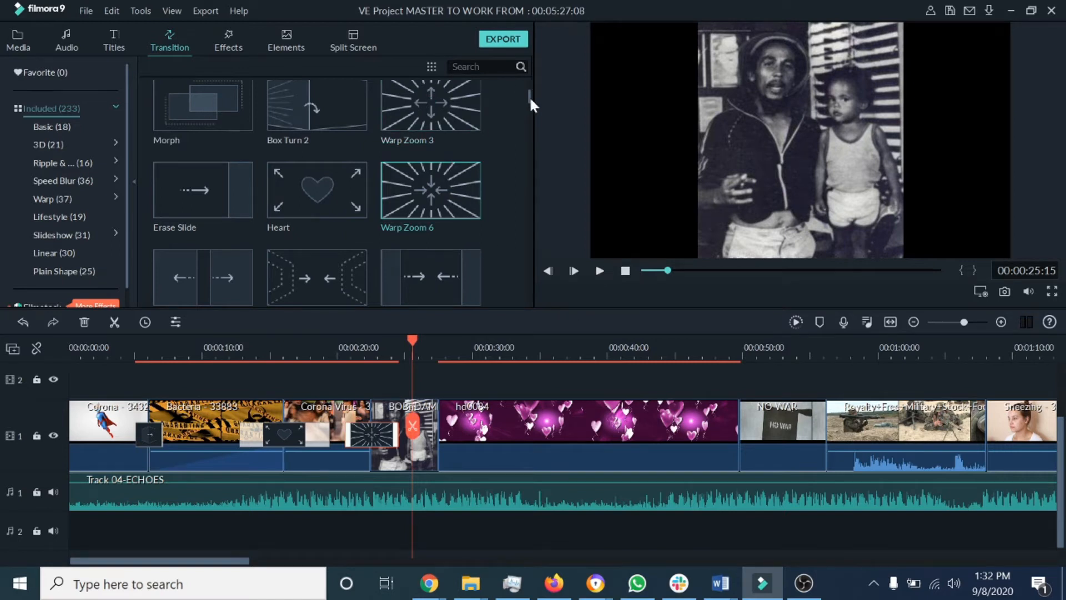
Step: Add the Swirl transition between the black-and-white clip and the hearts clip, then play it back
drag(531, 99, 531, 104)
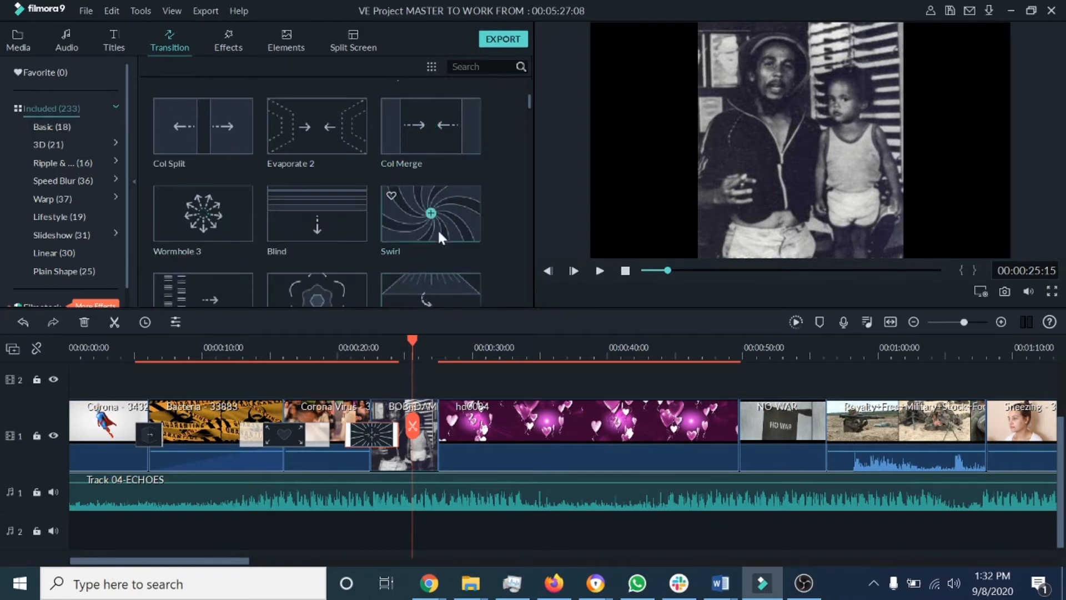
drag(454, 215, 440, 433)
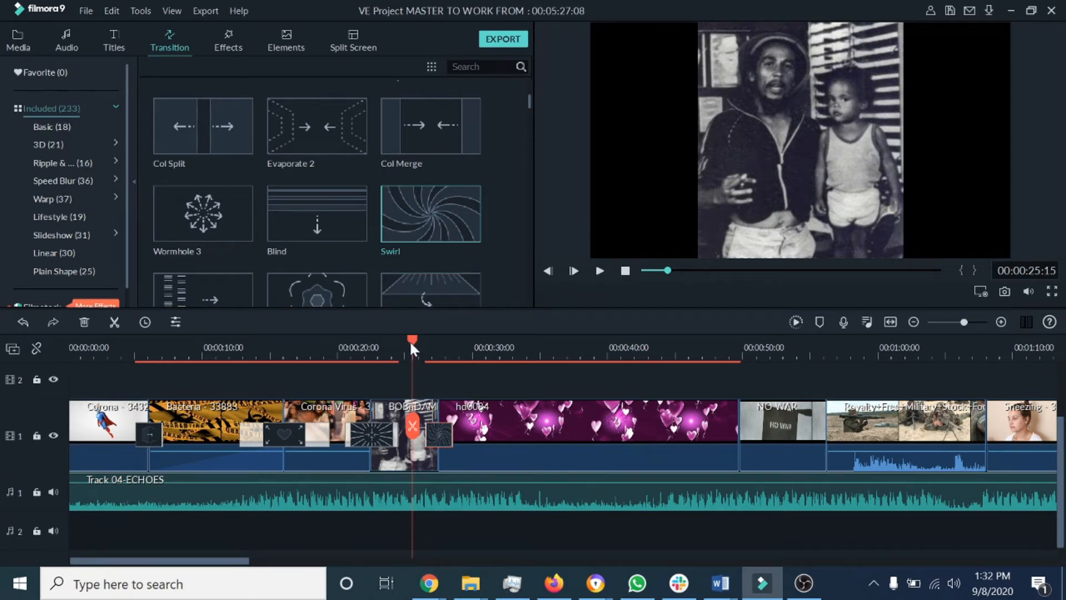
click(600, 272)
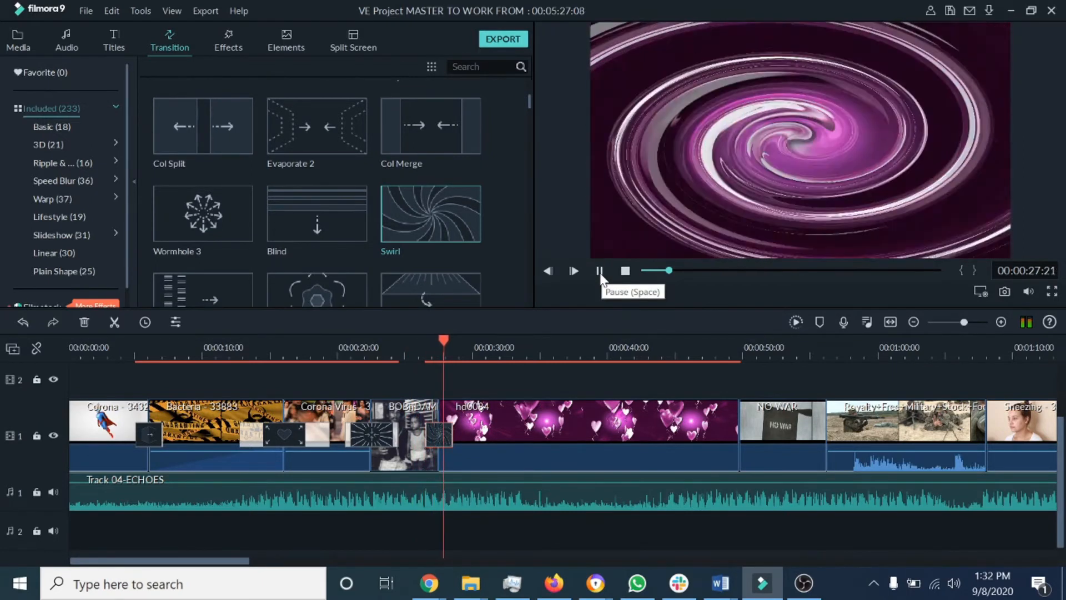
click(600, 272)
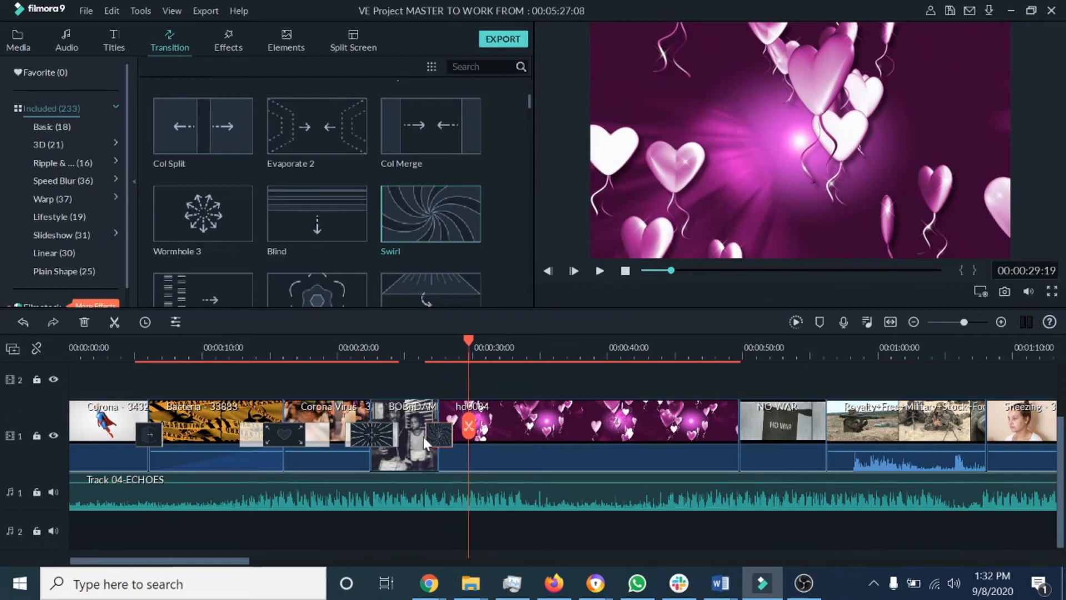
Step: Shorten the Swirl transition slightly and replay the timeline through it
drag(424, 434, 432, 434)
drag(467, 340, 426, 348)
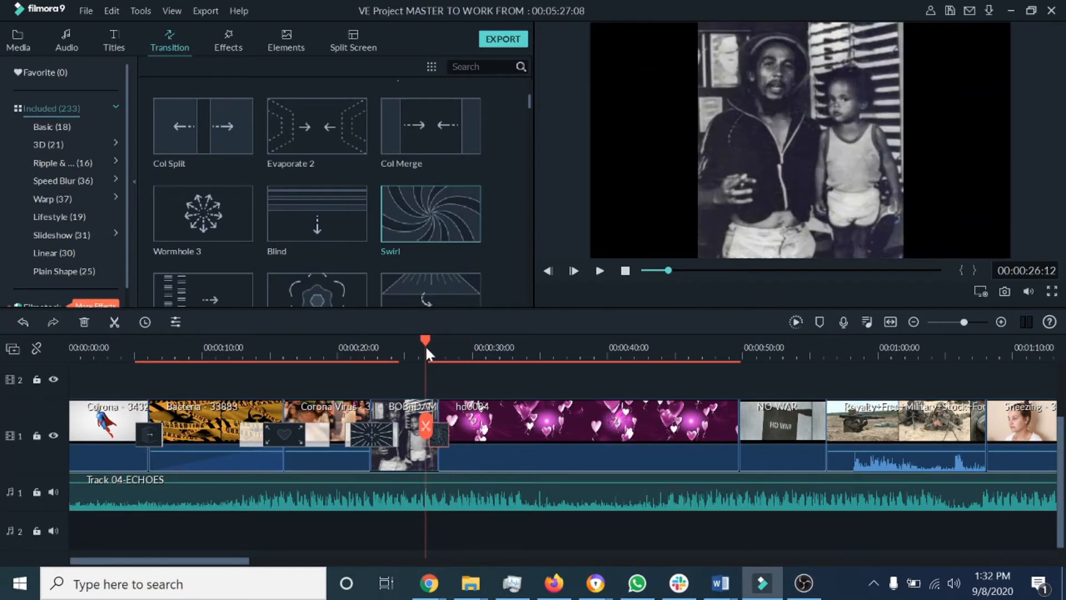
click(600, 271)
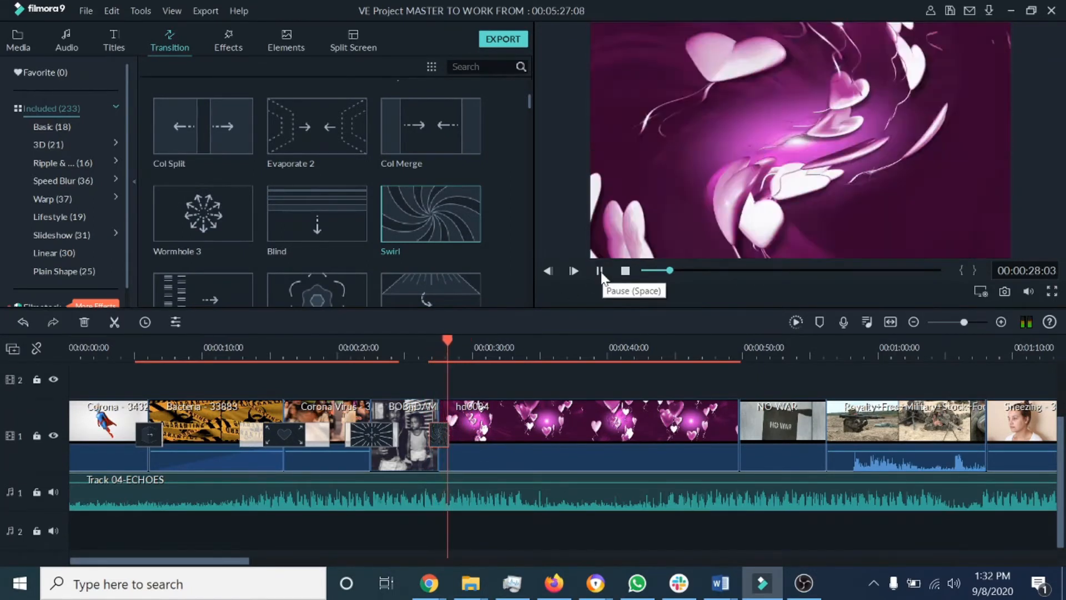
click(600, 271)
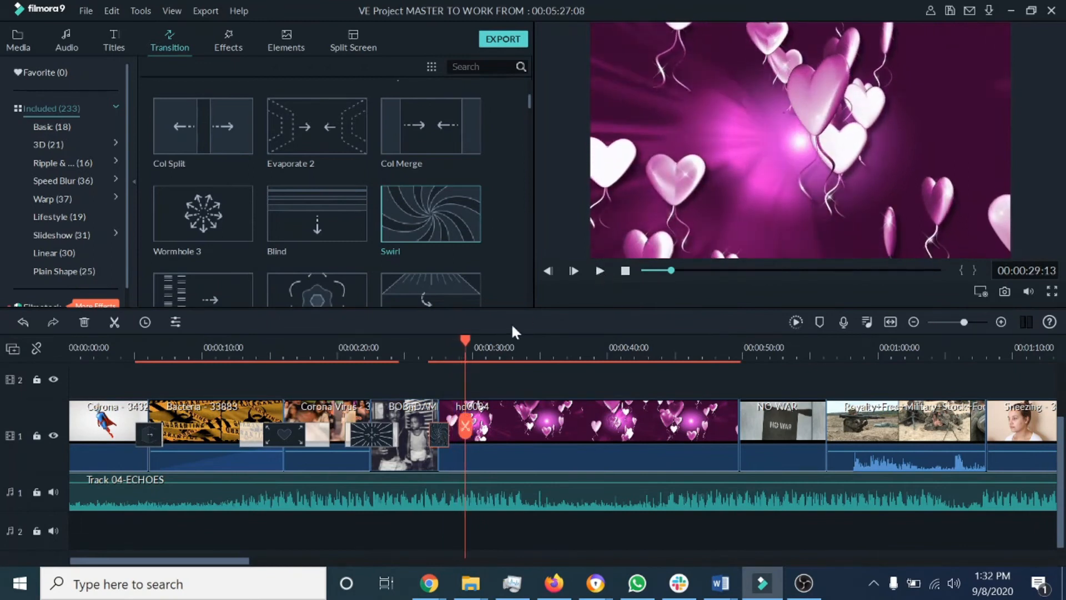
Step: Scroll further through the transitions library and preview the Box Flip 2 transition
scroll(492, 240, down, 3)
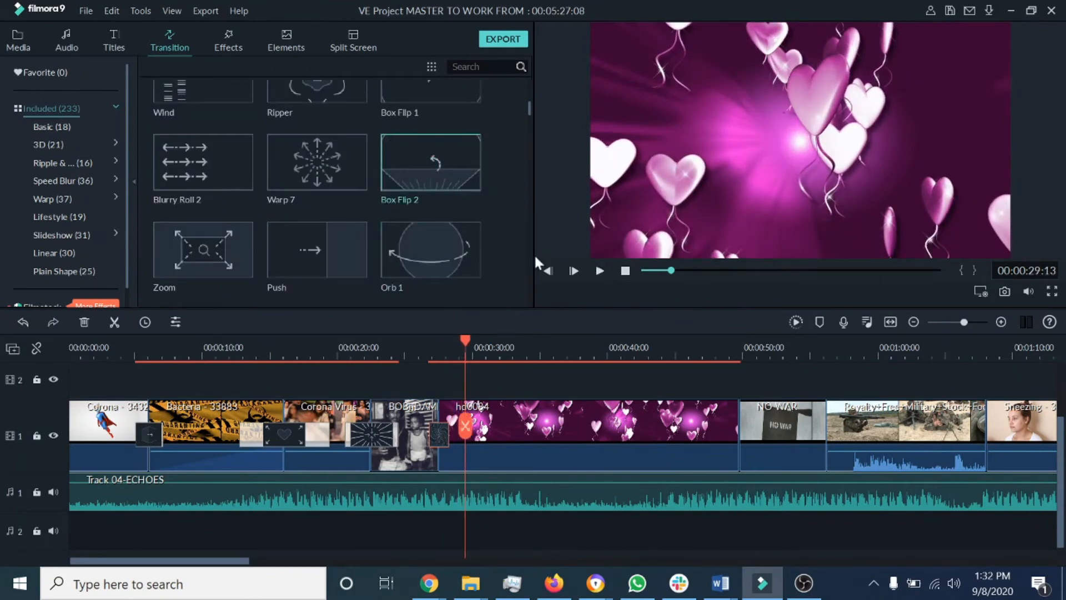
click(600, 270)
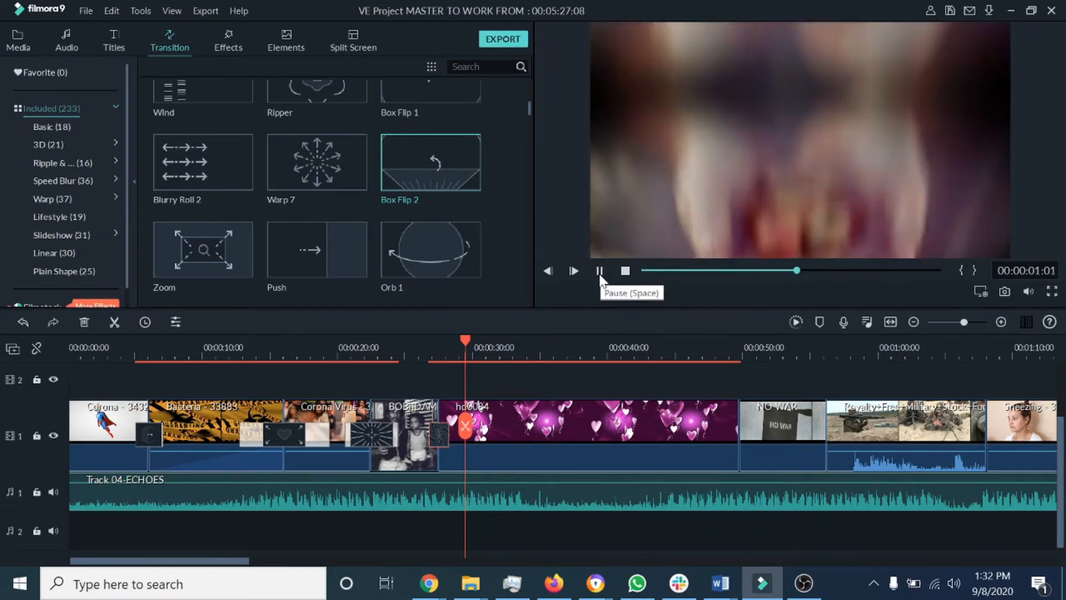
Step: Preview the Blurry Roll 2 transition and add it between the hearts clip and the NO WAR clip
click(599, 270)
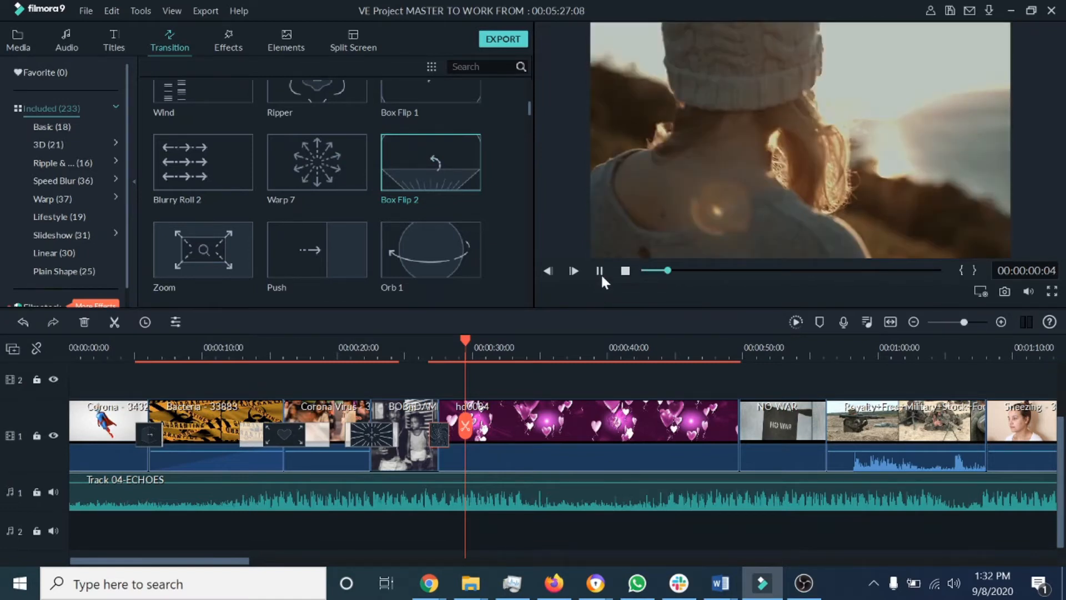
click(599, 271)
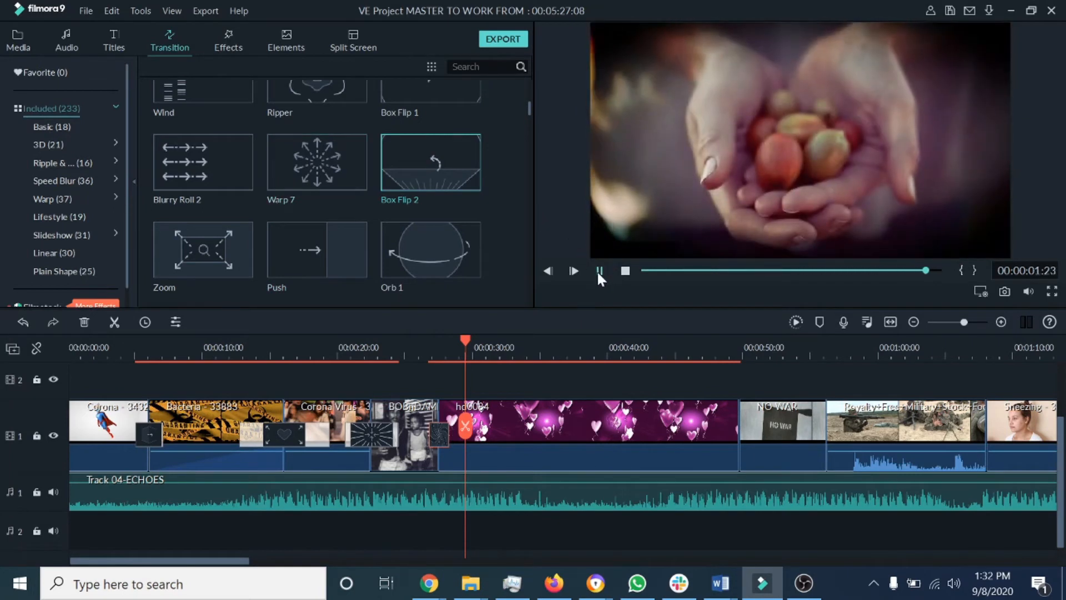
click(231, 166)
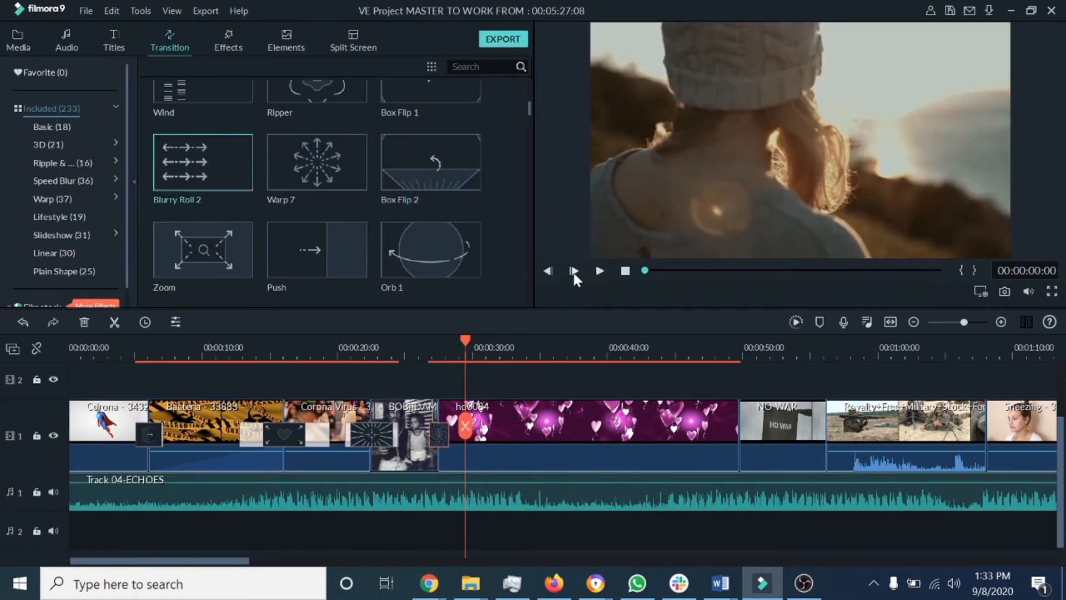
click(600, 271)
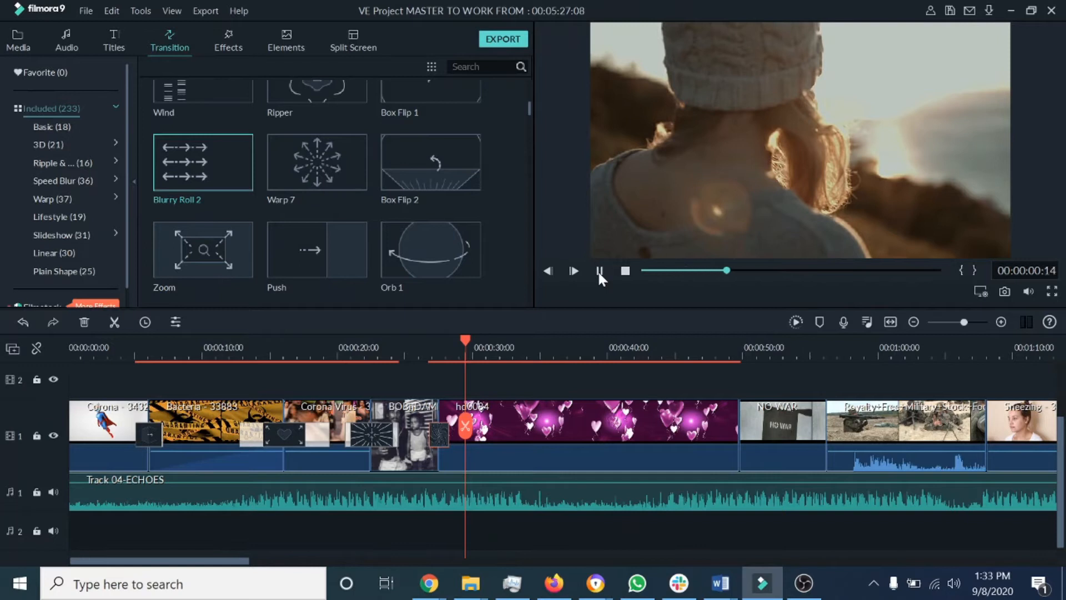
click(600, 272)
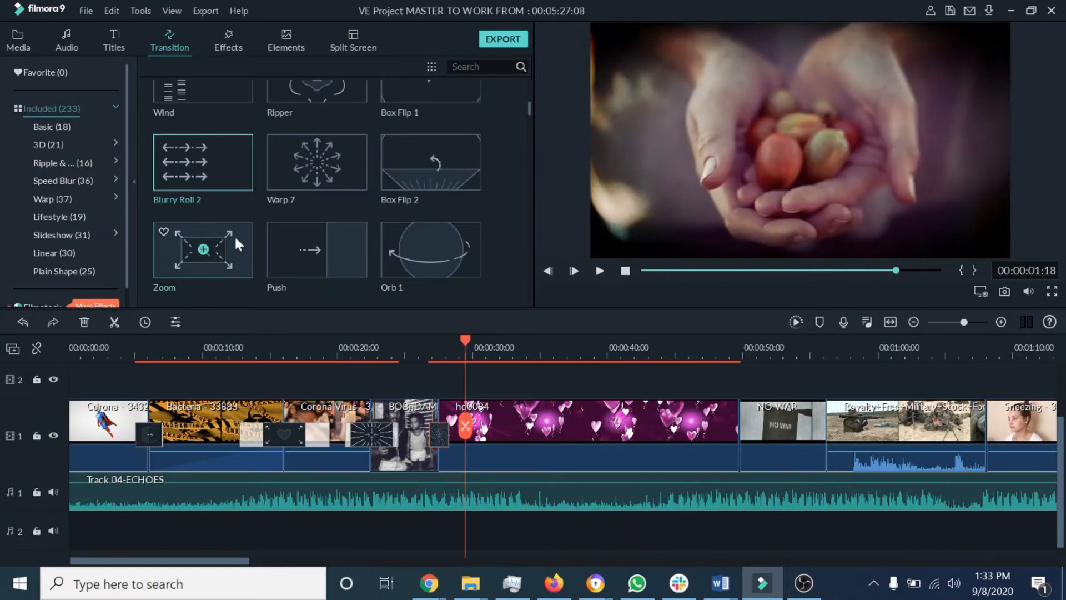
drag(219, 158, 729, 450)
Step: Preview the Zoom transition and add it between the NO WAR clip and the Royalty-Free Military clip
drag(233, 561, 335, 572)
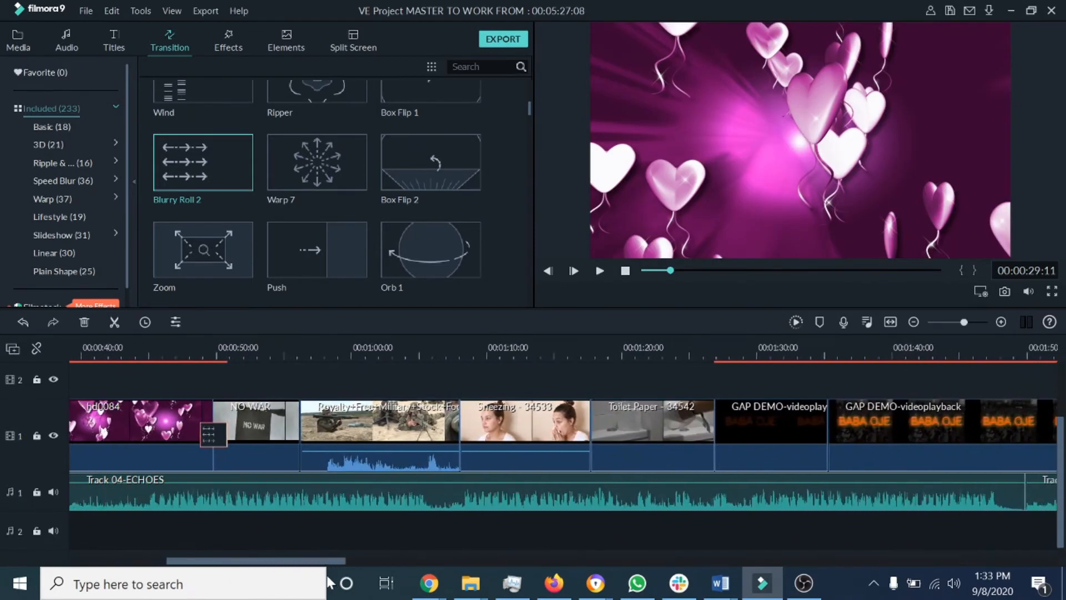
mouse_move(278, 255)
click(244, 248)
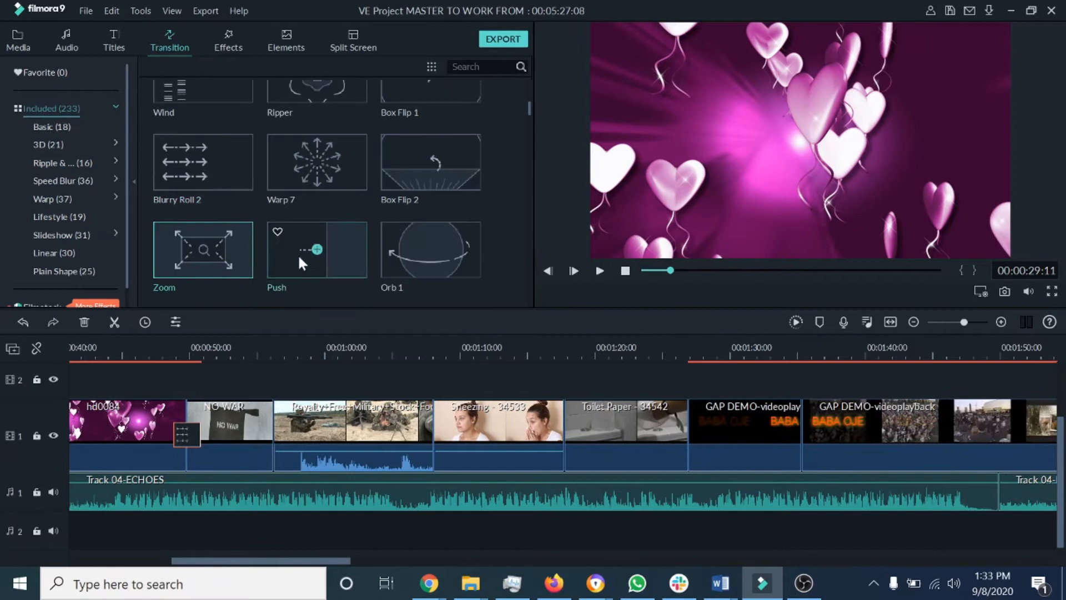
click(600, 271)
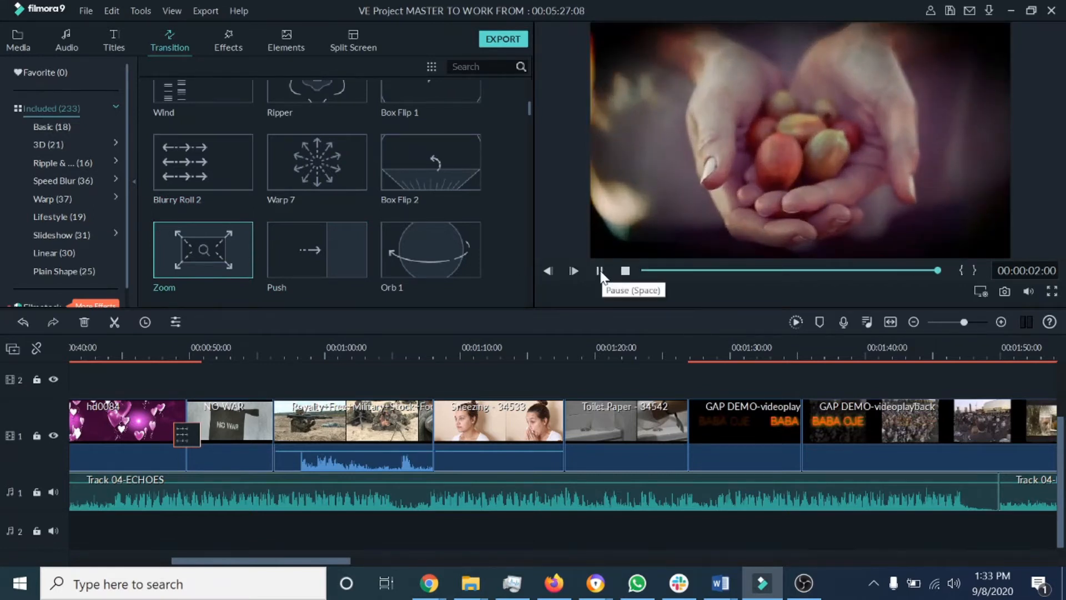
mouse_move(237, 272)
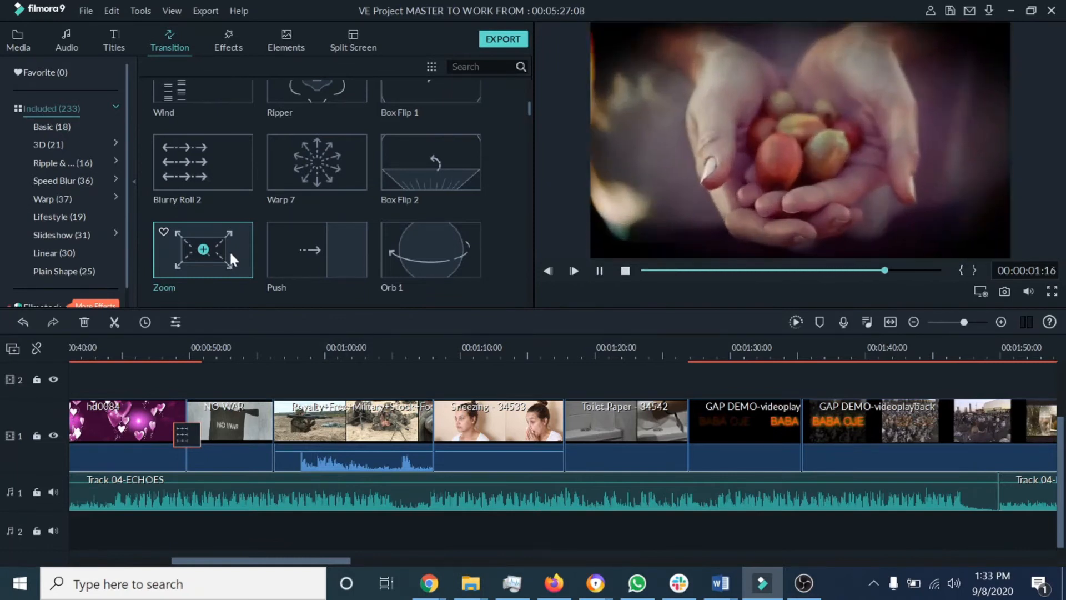
drag(232, 245, 267, 429)
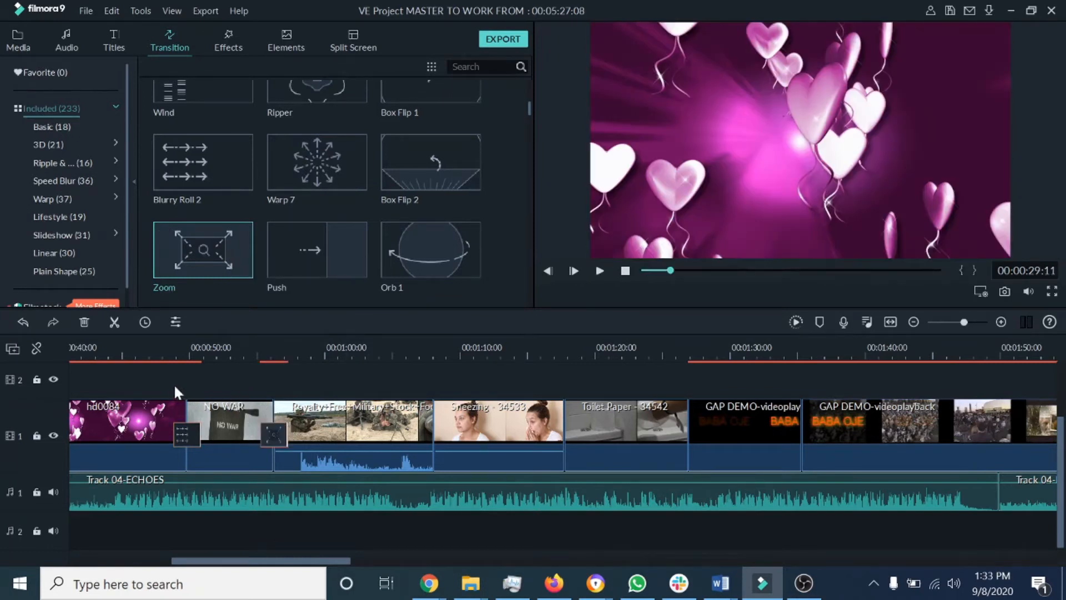
Step: Play the timeline back through the Zoom transition, then add Warp 7 between the military clip and the Sneezing clip
click(247, 355)
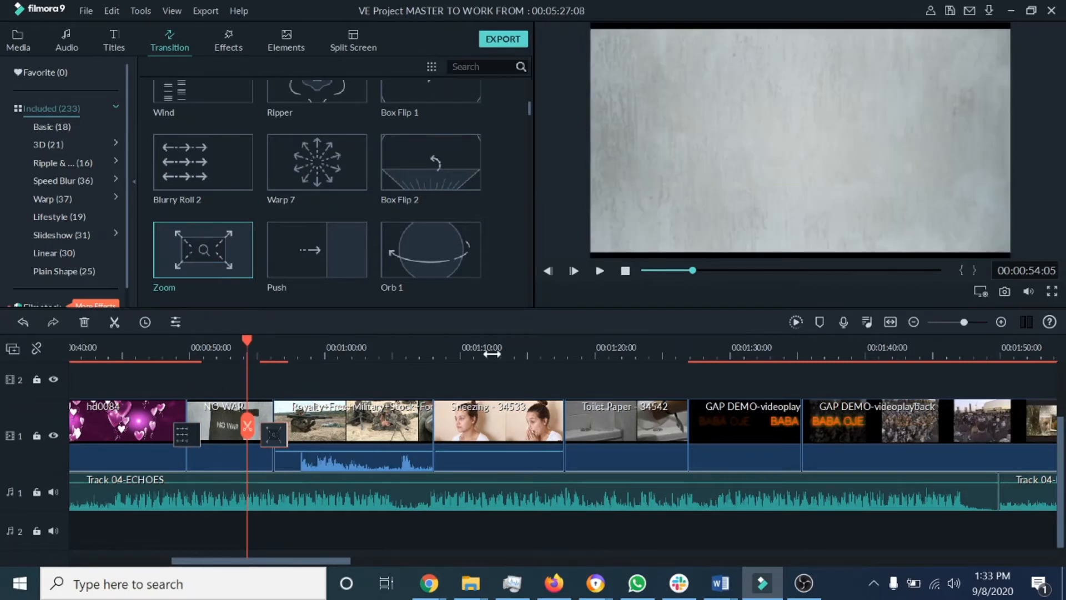
click(599, 272)
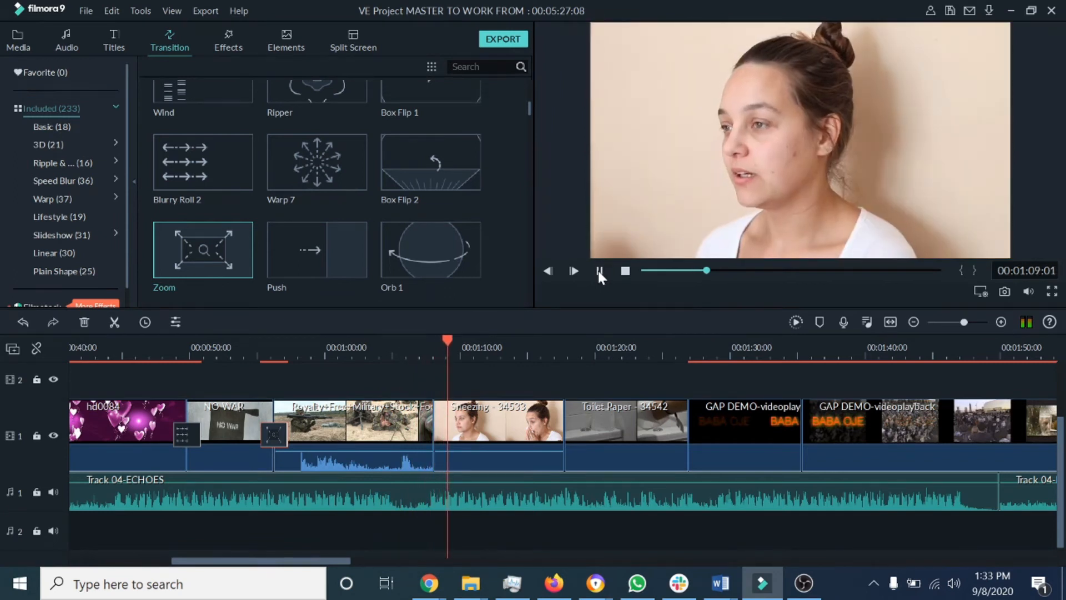
click(599, 272)
click(354, 174)
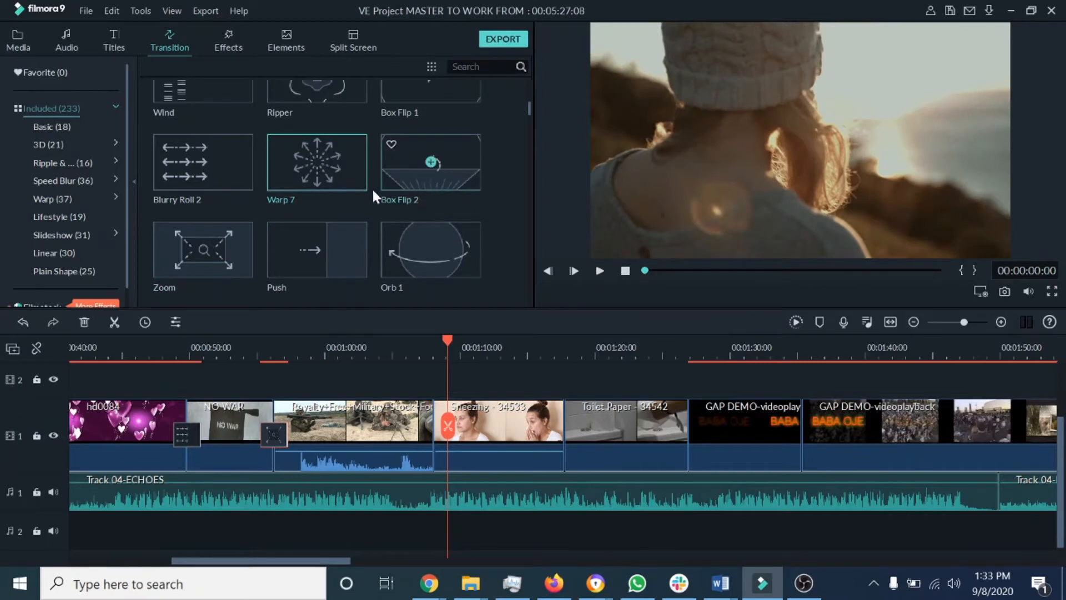
drag(344, 165, 423, 431)
Step: Preview Pinwheel and Wormhole 2, then add Wormhole 2 between the Sneezing clip and the Toilet Paper clip
drag(529, 105, 528, 118)
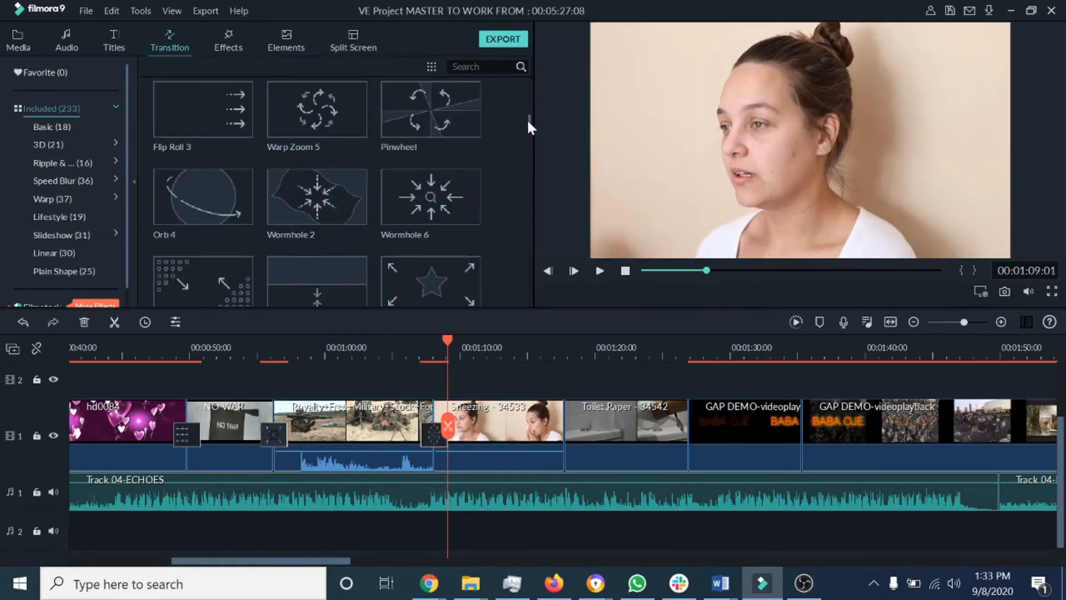
click(462, 115)
click(599, 271)
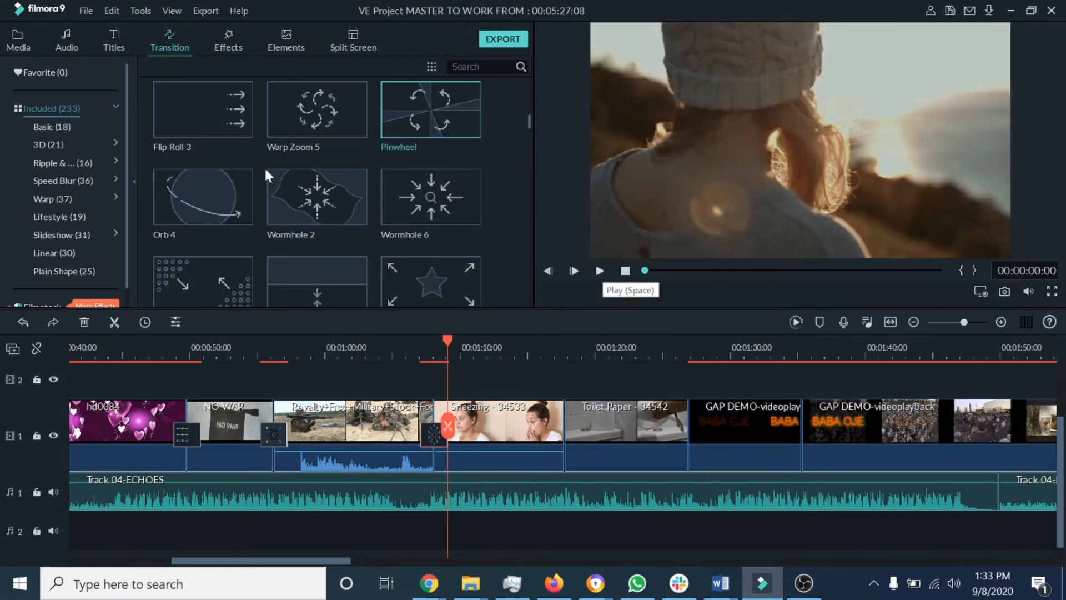
click(346, 205)
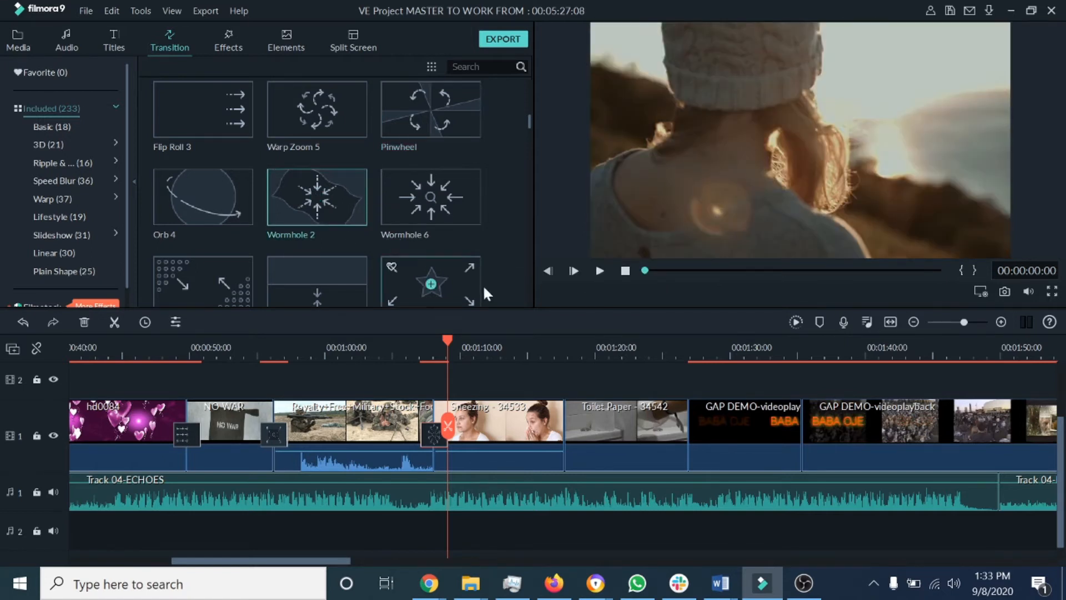
click(600, 271)
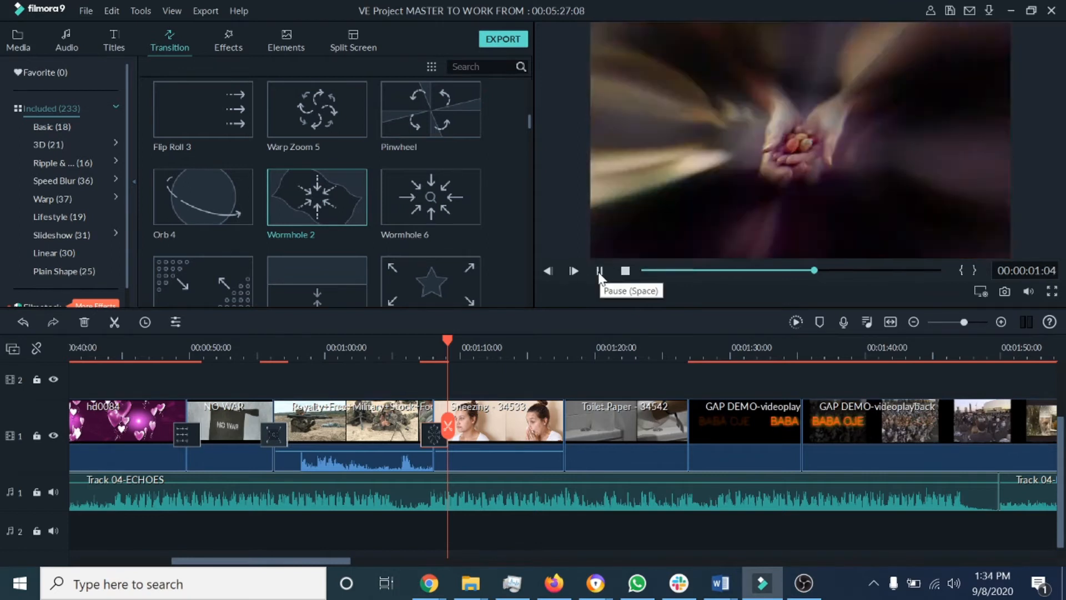
drag(338, 195, 558, 427)
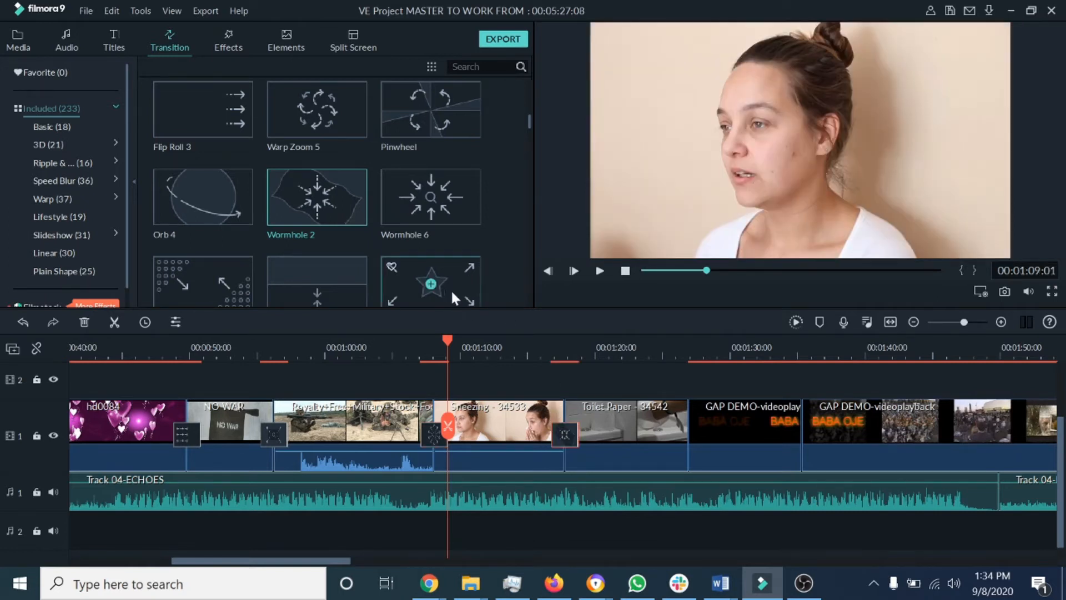
Step: Preview Star and Polka Dot, then add Polka Dot between the Toilet Paper clip and the first GAP DEMO clip
click(451, 288)
click(600, 271)
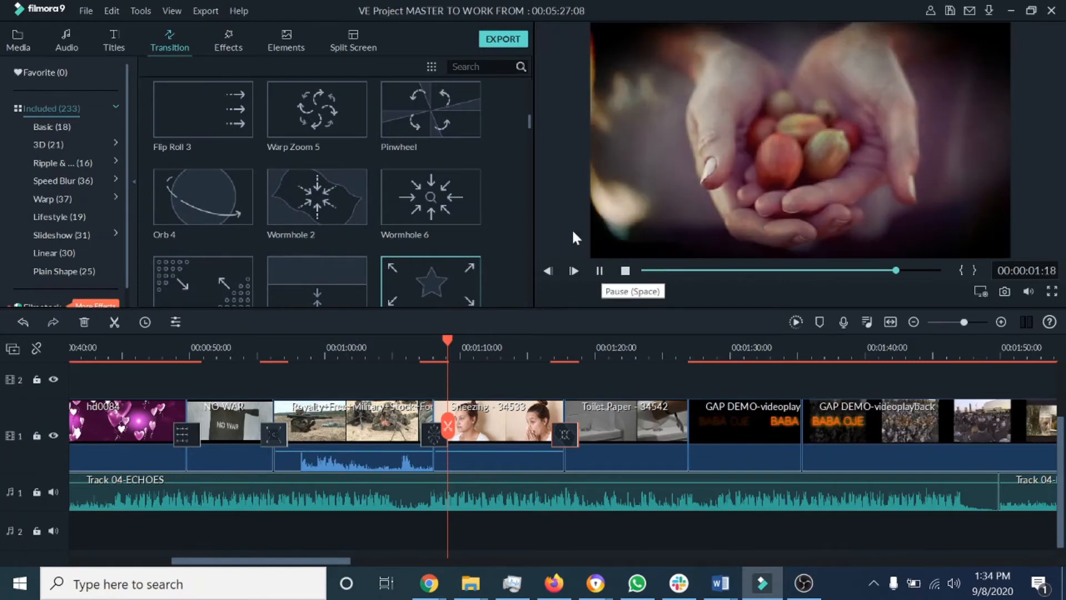
drag(528, 119, 527, 122)
click(247, 219)
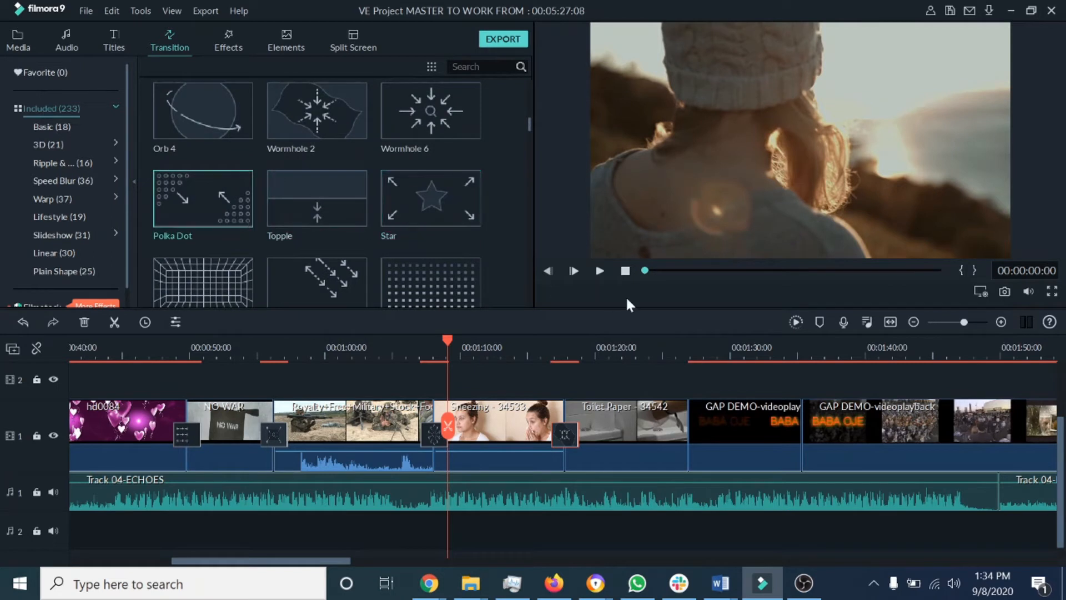
click(599, 271)
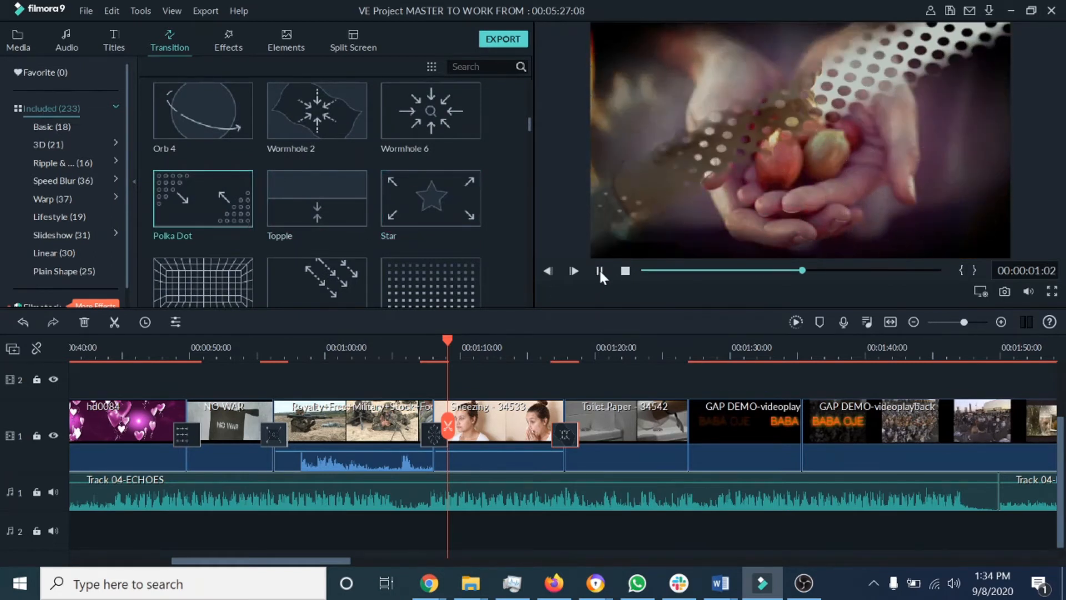
drag(193, 210, 704, 434)
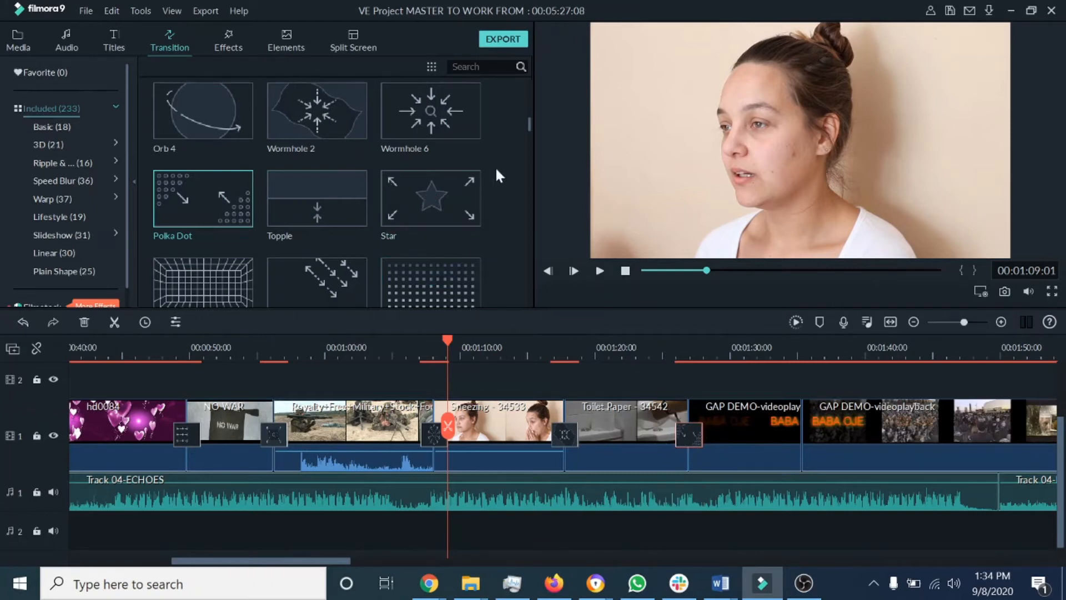
Step: Preview Fuzzy Zoom 2 and Mosaic Replica, then add Mosaic Replica between the two GAP DEMO-videoplayback clips near 1:54
drag(528, 122, 528, 127)
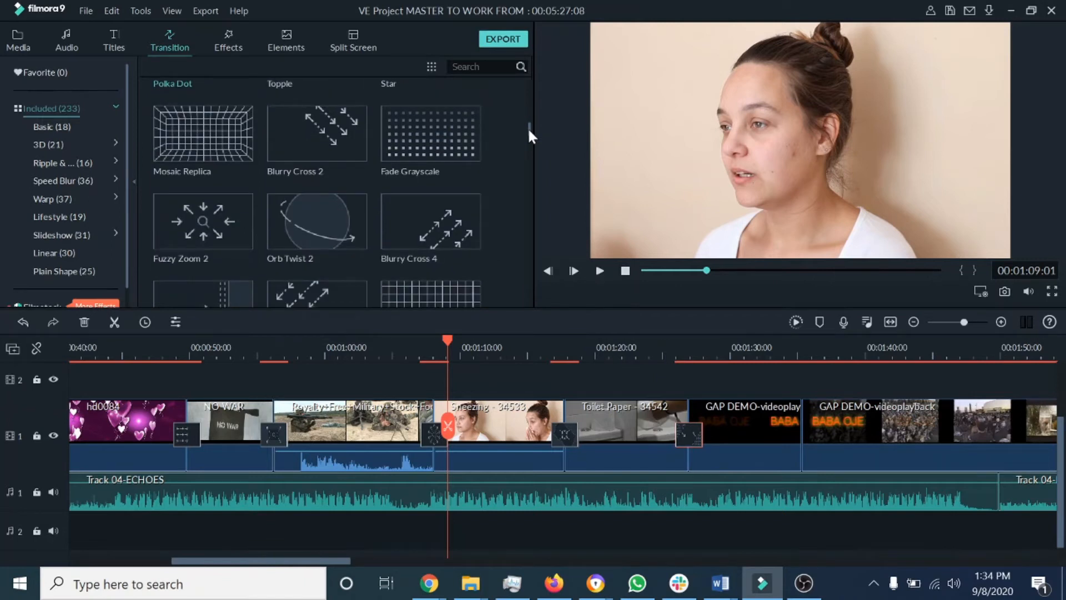
click(242, 222)
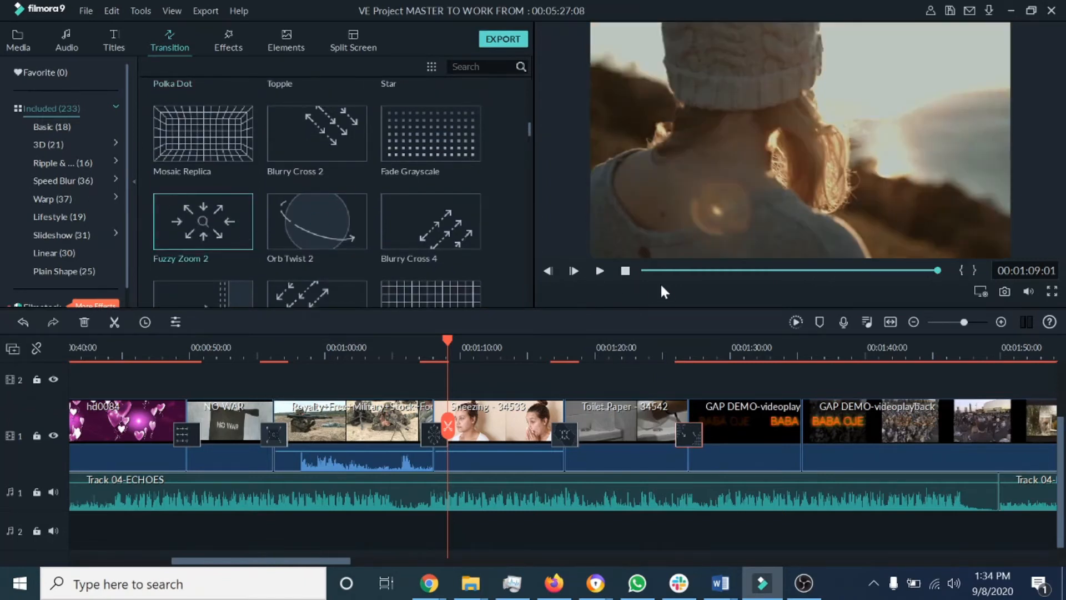
click(600, 270)
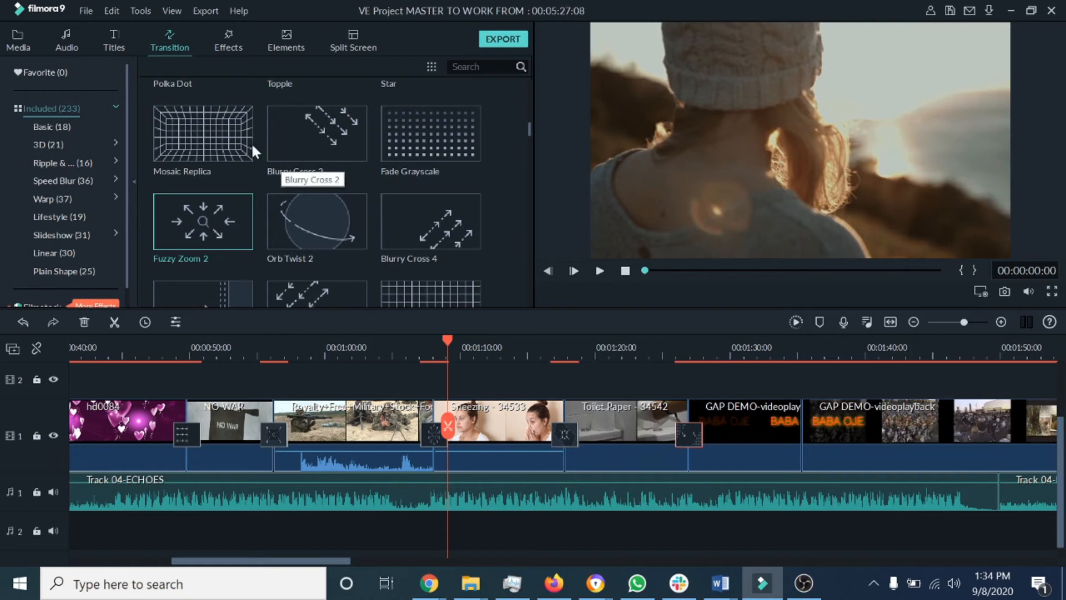
click(224, 139)
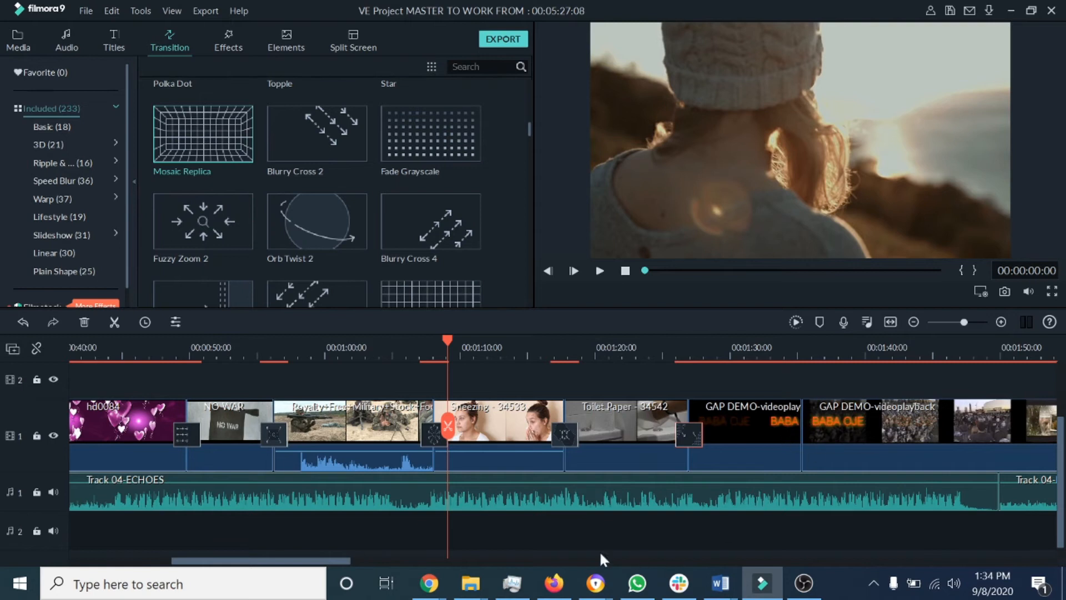
drag(344, 562, 380, 566)
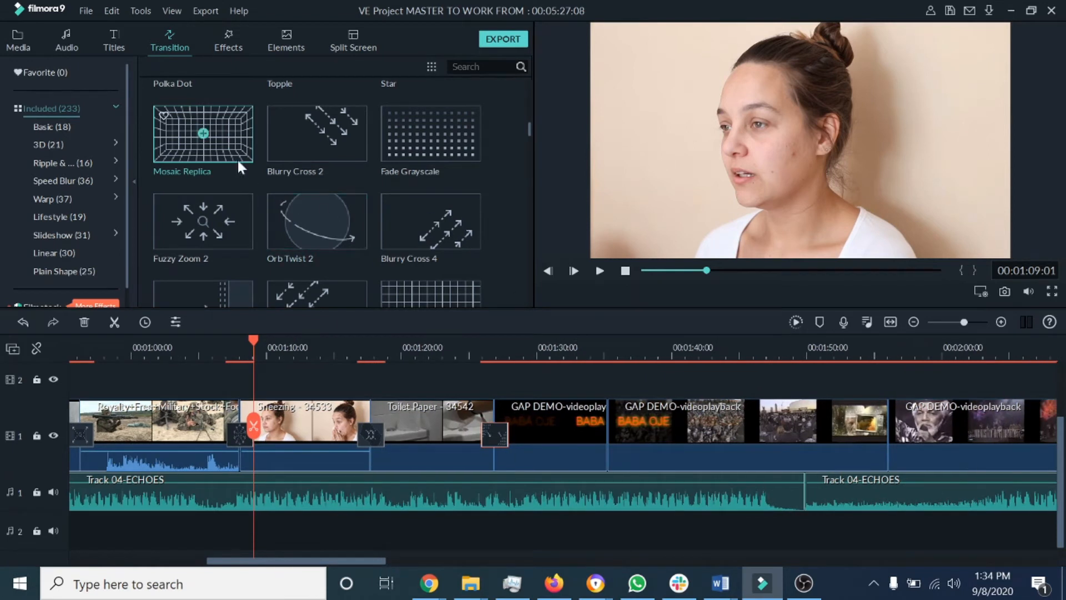
mouse_move(218, 128)
mouse_down()
mouse_move(412, 343)
mouse_move(912, 468)
mouse_up()
drag(884, 428, 885, 429)
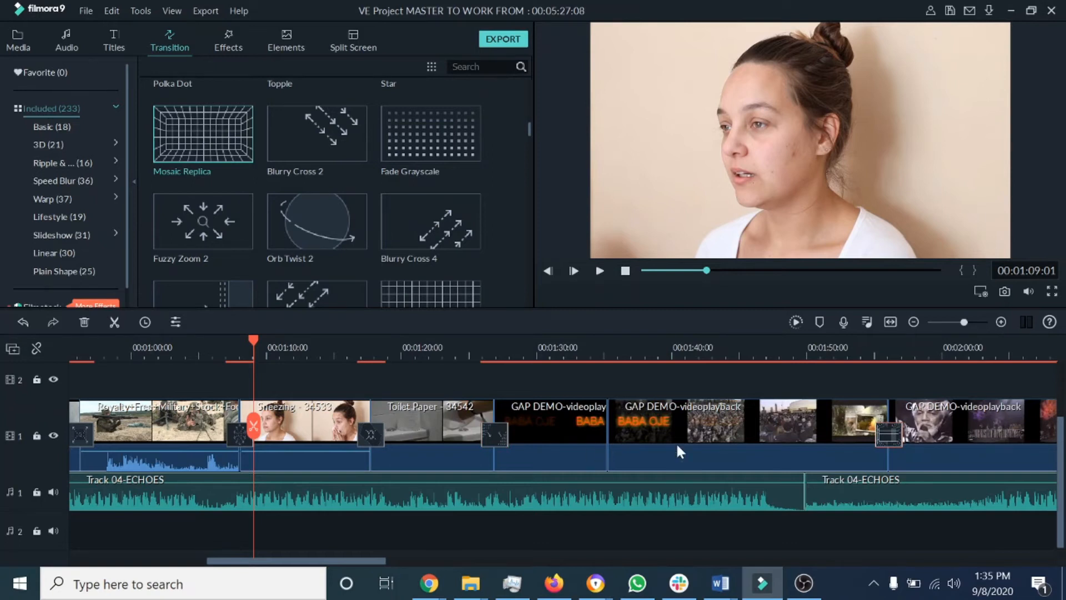
Step: Add the Butterfly Wave Scrawler transition between the first two GAP DEMO-videoplayback clips around 1:33
drag(527, 129, 532, 205)
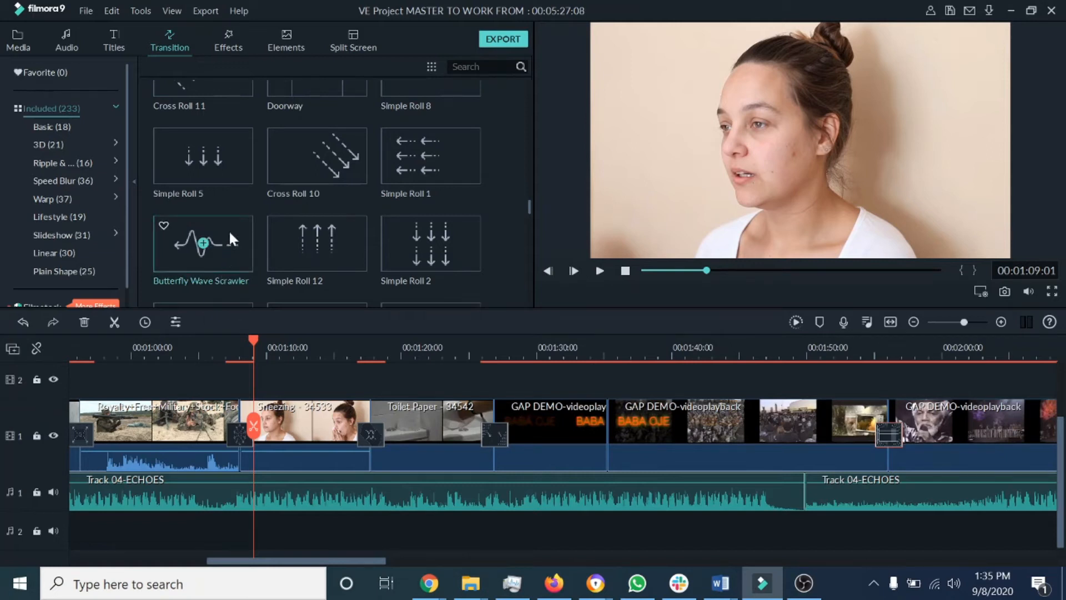
drag(225, 233, 602, 424)
drag(374, 561, 498, 571)
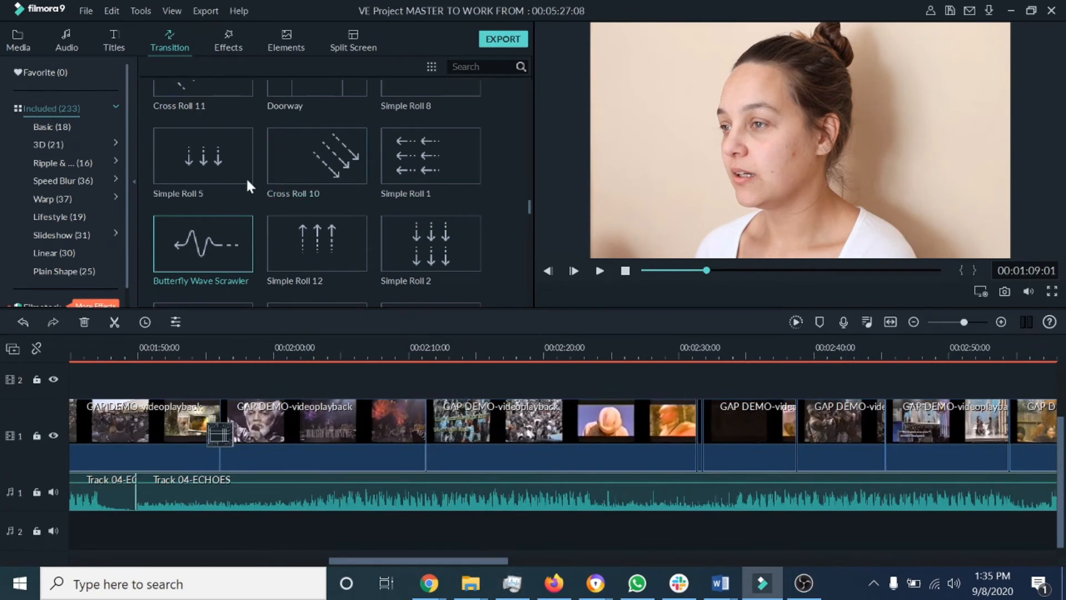
Step: Preview Simple Roll 12, add the hexagon transition between GAP DEMO clips at about 2:10, and place the playhead at 2:30
click(354, 249)
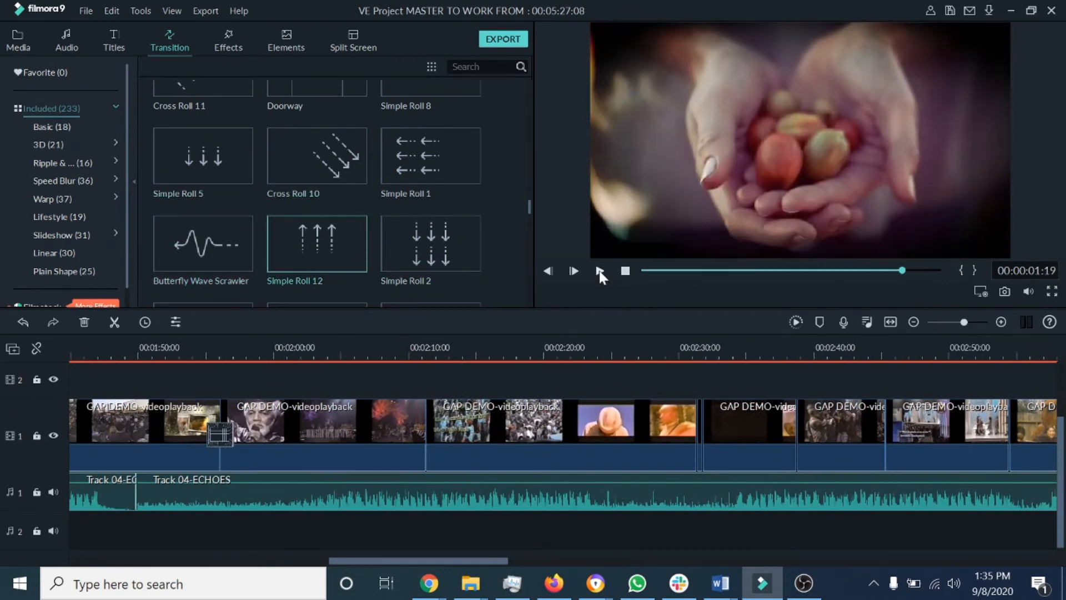
scroll(528, 208, down, 2)
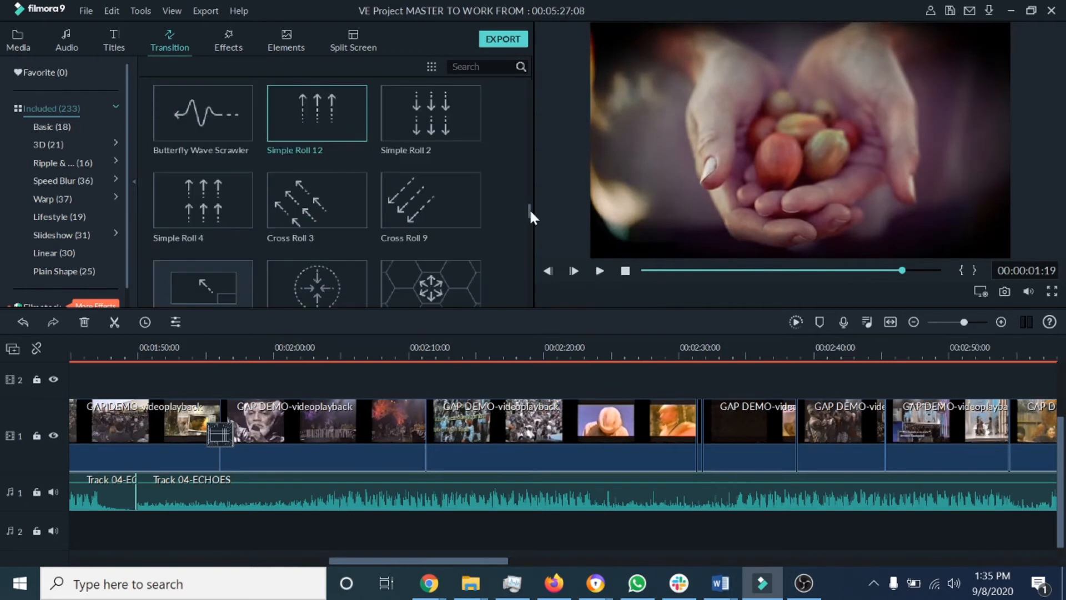
click(461, 282)
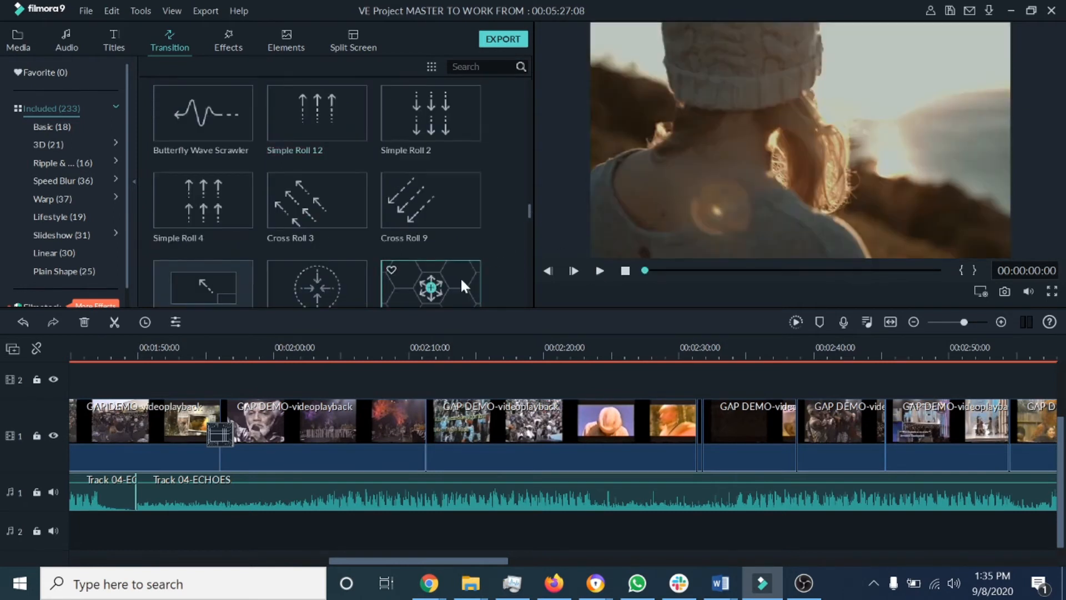
drag(464, 278, 425, 431)
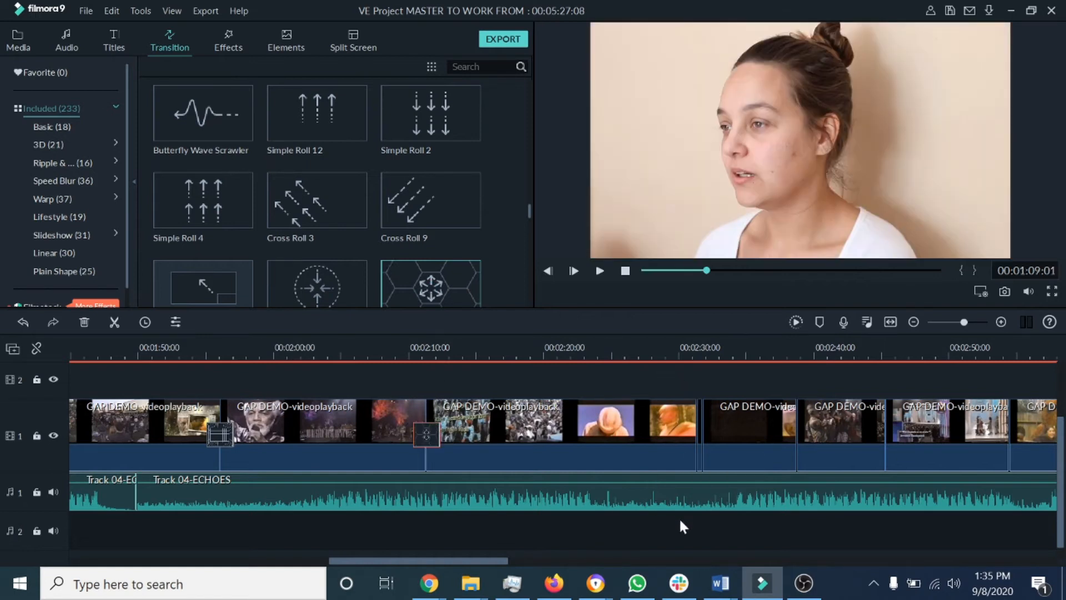
click(678, 353)
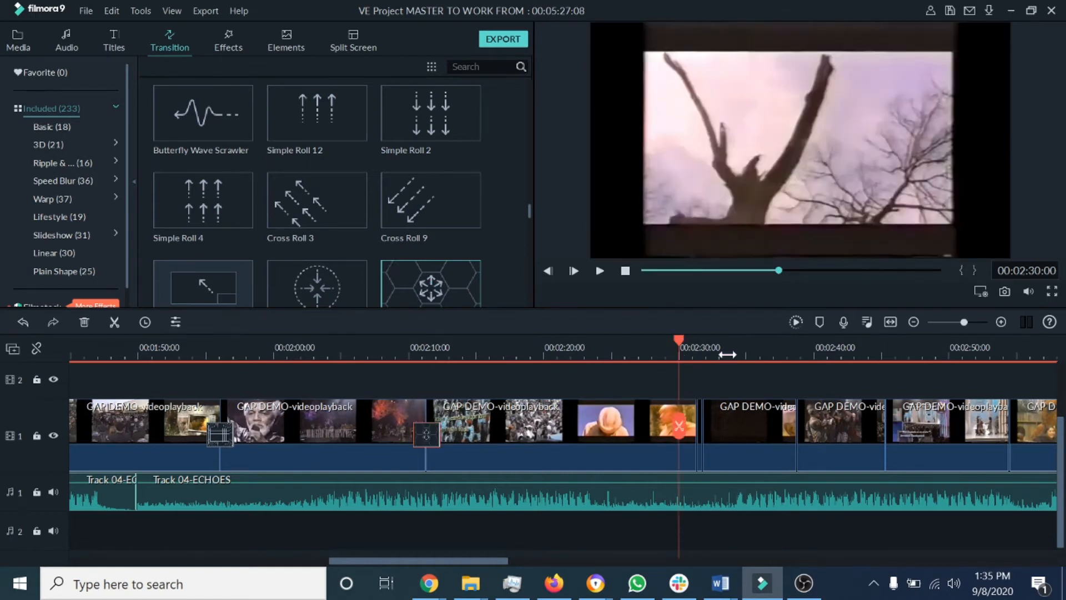
Step: Zoom into the timeline around 2:30 and play the clip junction there to review it
drag(726, 348, 797, 345)
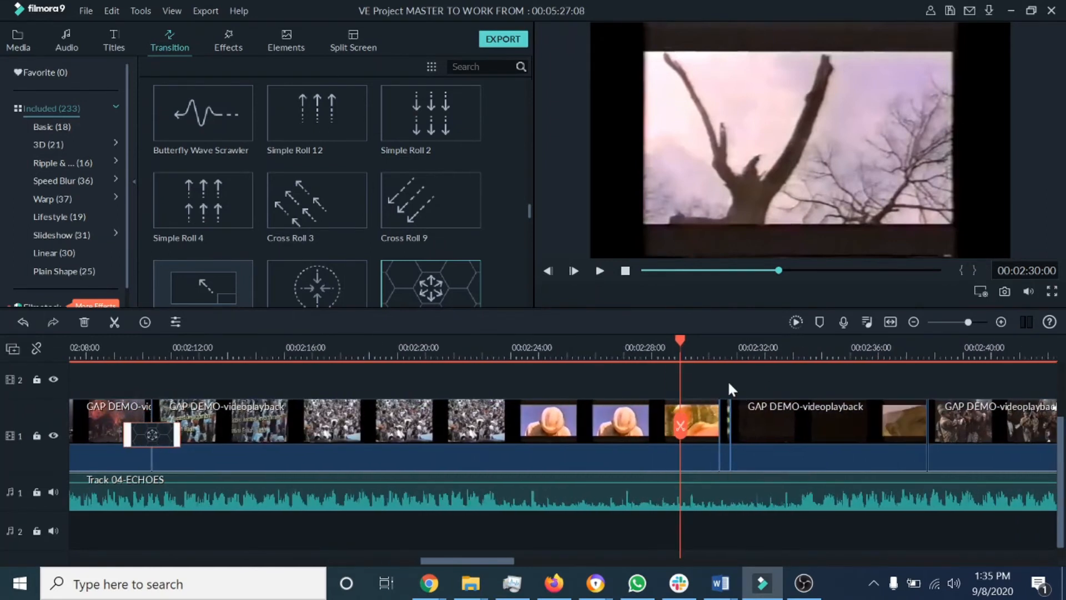
drag(679, 339, 702, 339)
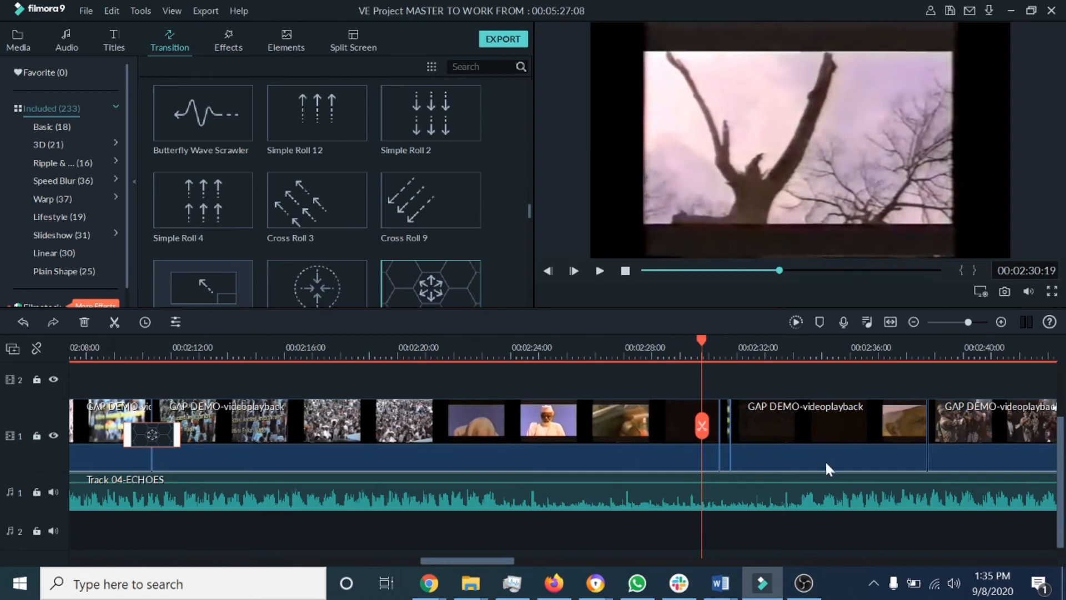
click(598, 268)
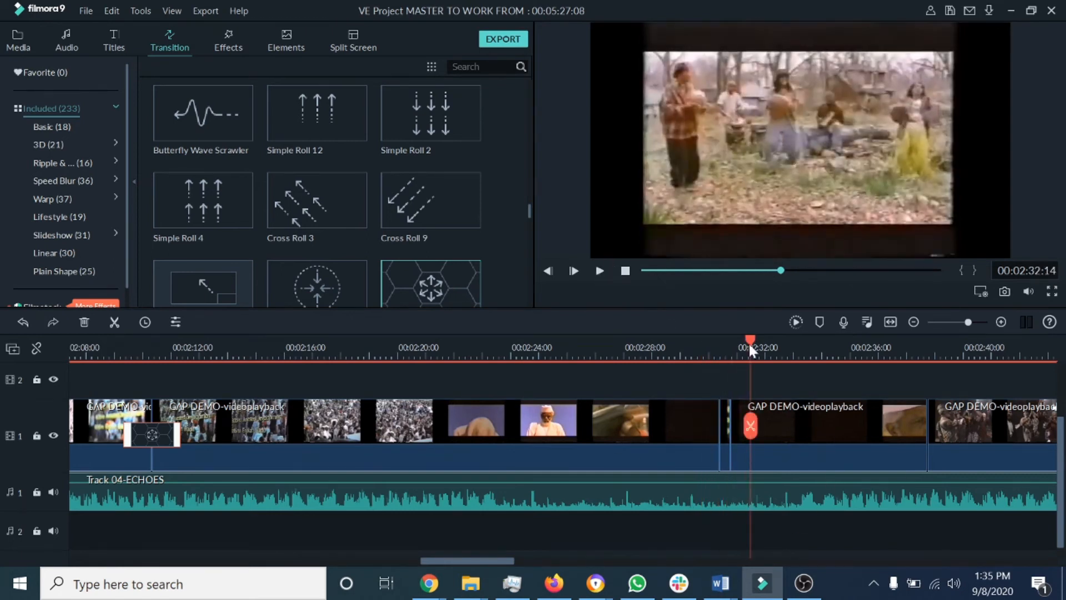
drag(750, 339, 675, 340)
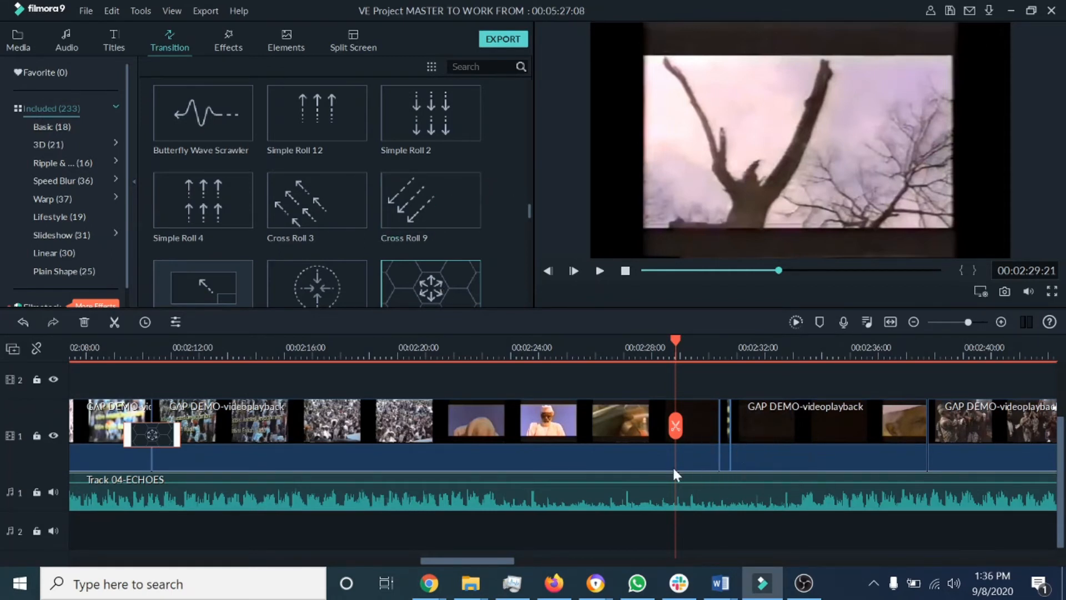
Step: Add the converging-arrows transition at the clip junction near 2:29:15, undo a slip, and reposition the playhead before it
drag(721, 351, 832, 350)
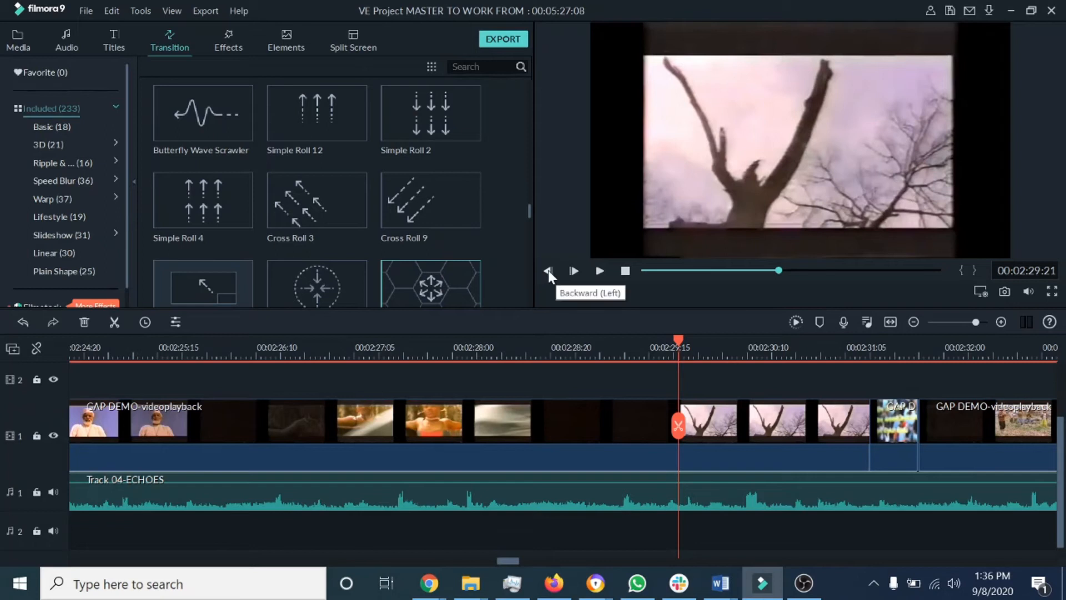
click(599, 271)
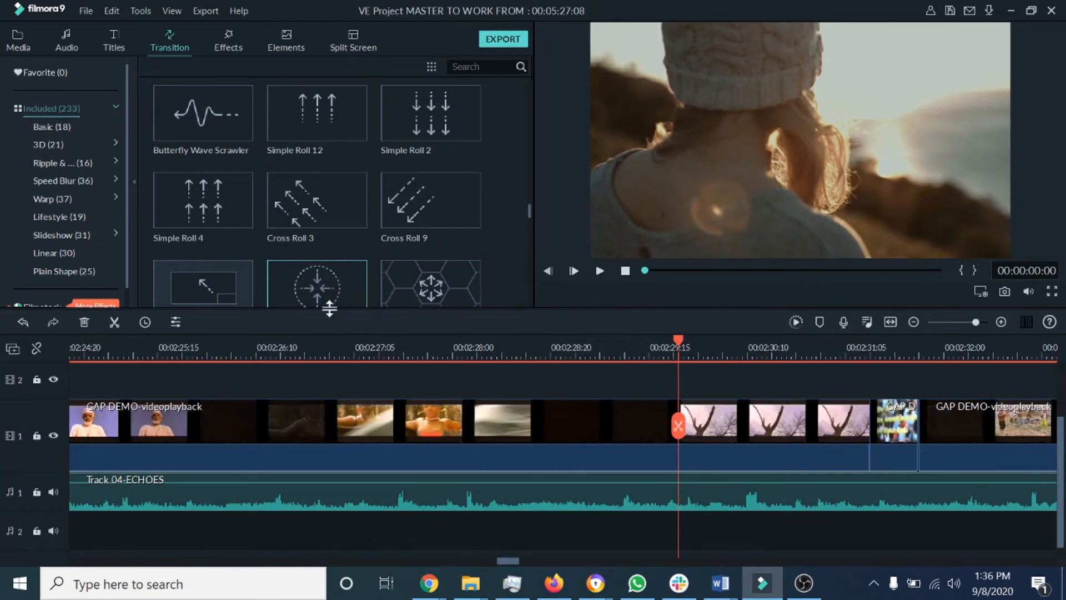
drag(328, 289, 681, 429)
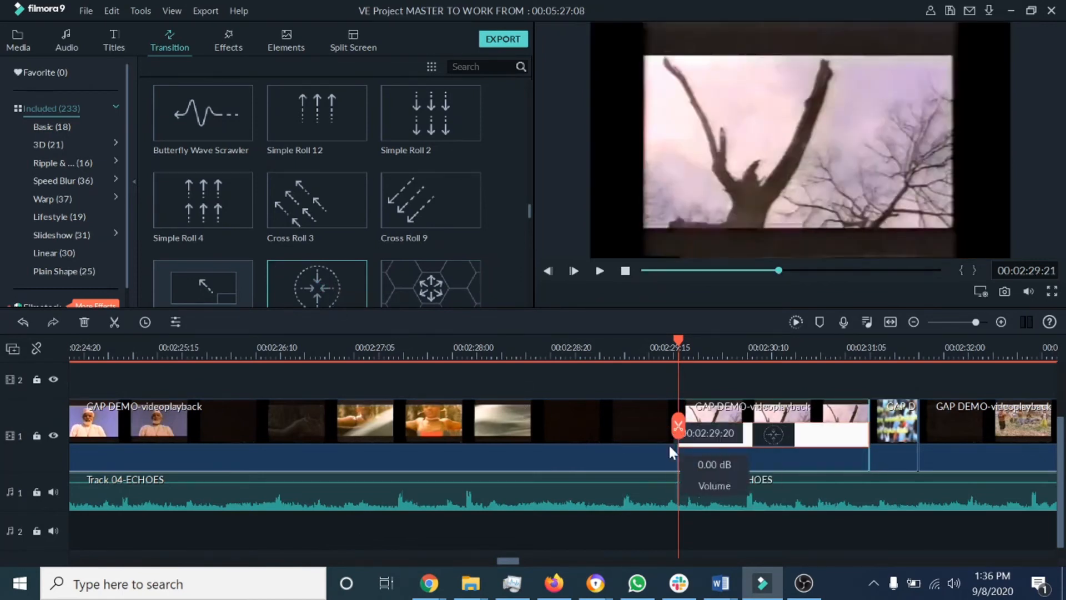
drag(678, 339, 624, 341)
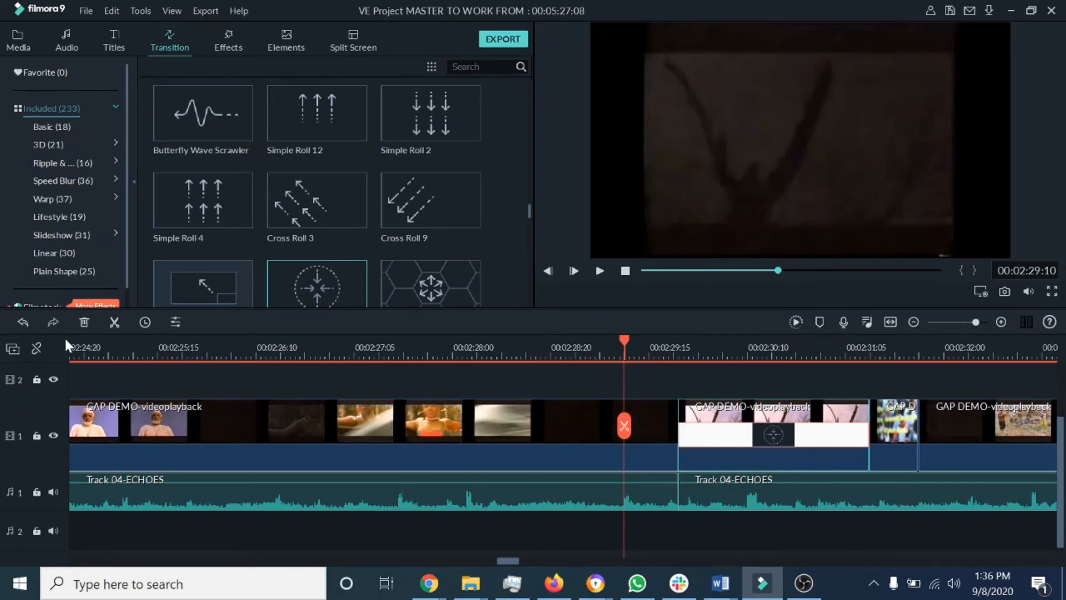
click(22, 322)
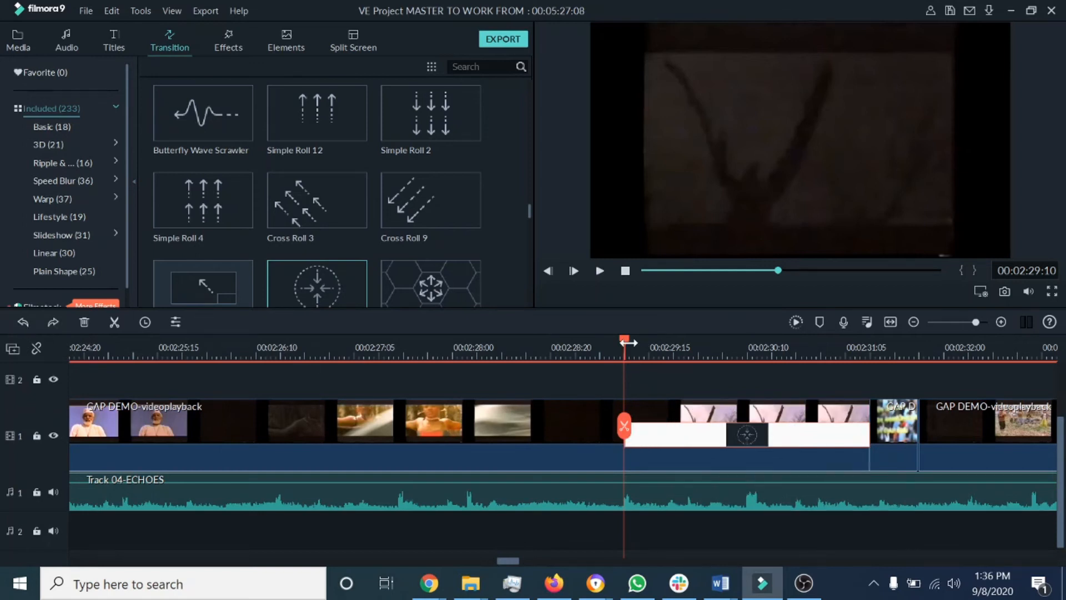
drag(624, 339, 604, 345)
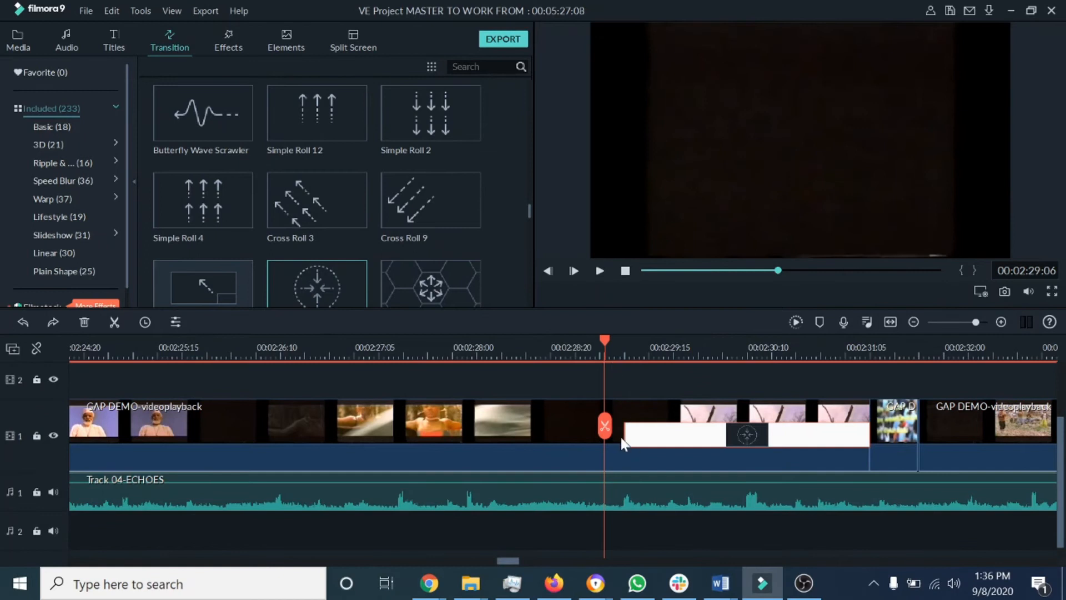
Step: Browse the transition library, preview Roll Clockwise, and add it at the next clip junction near 2:30
drag(846, 348, 516, 344)
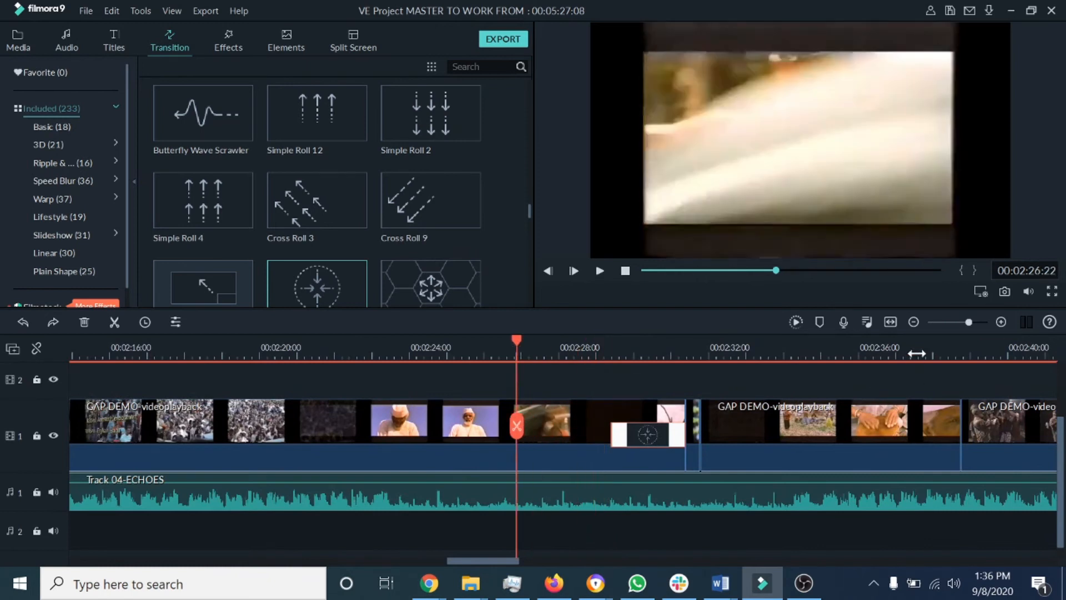
drag(916, 353, 738, 358)
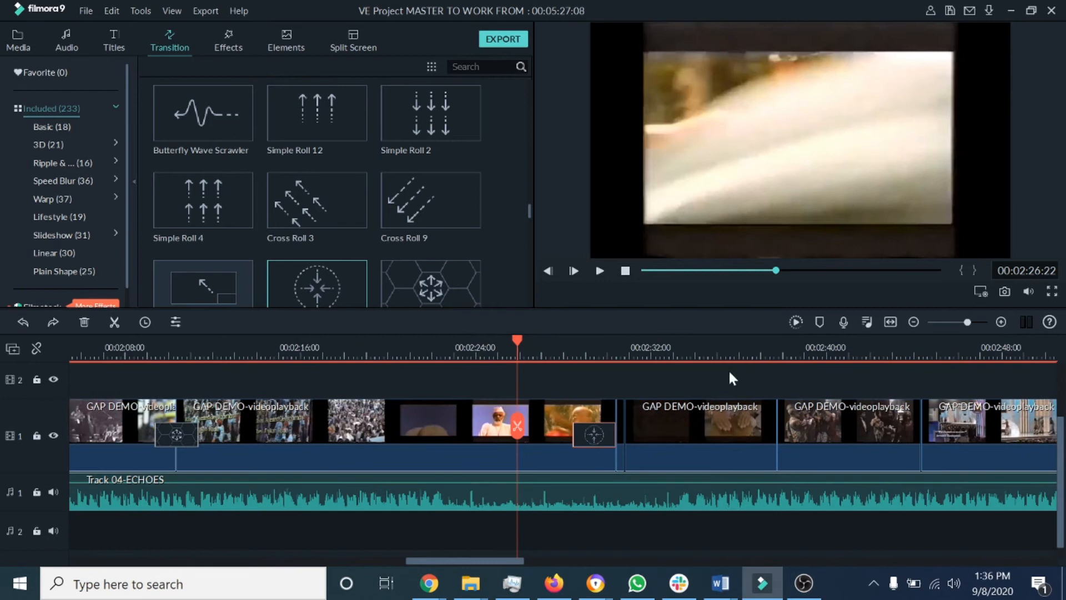
drag(528, 212, 531, 228)
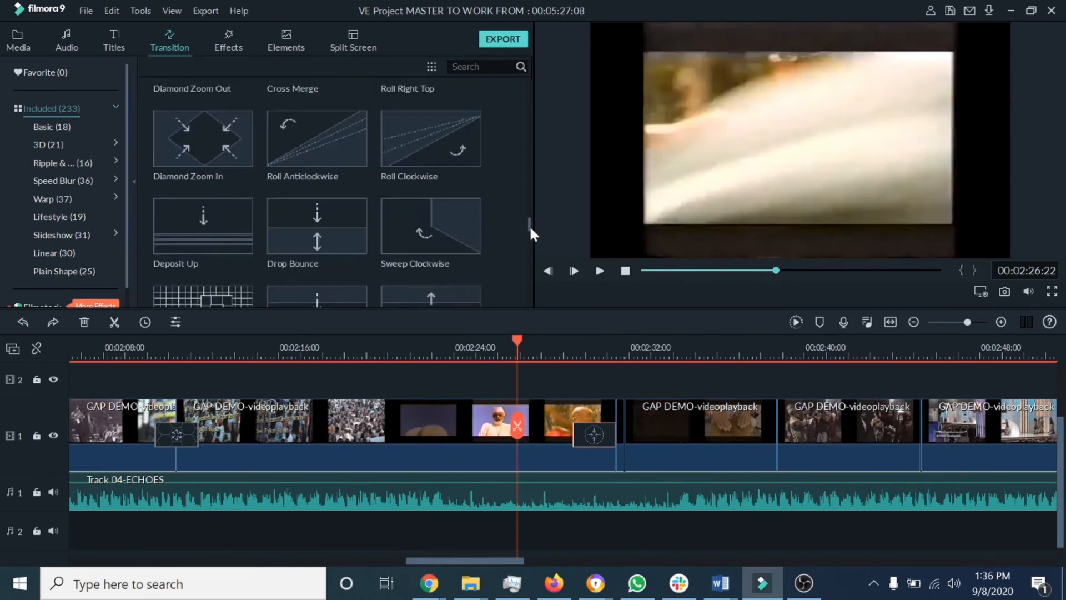
click(421, 149)
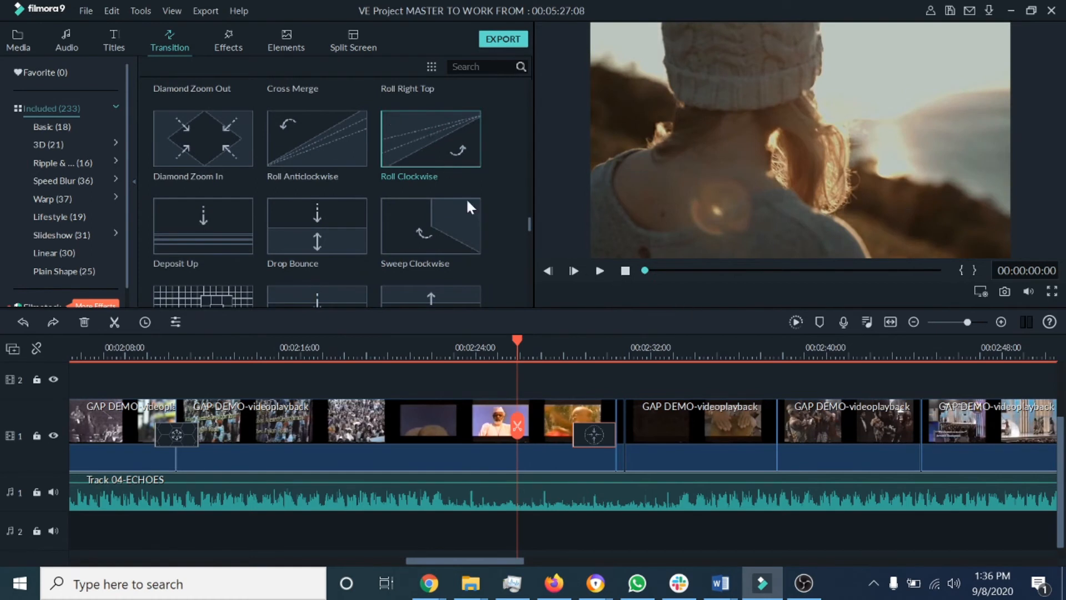
drag(408, 139, 647, 434)
Step: Zoom the timeline out to the whole project and play it back to review the transitions
drag(481, 560, 514, 558)
drag(769, 352, 497, 348)
drag(785, 348, 659, 337)
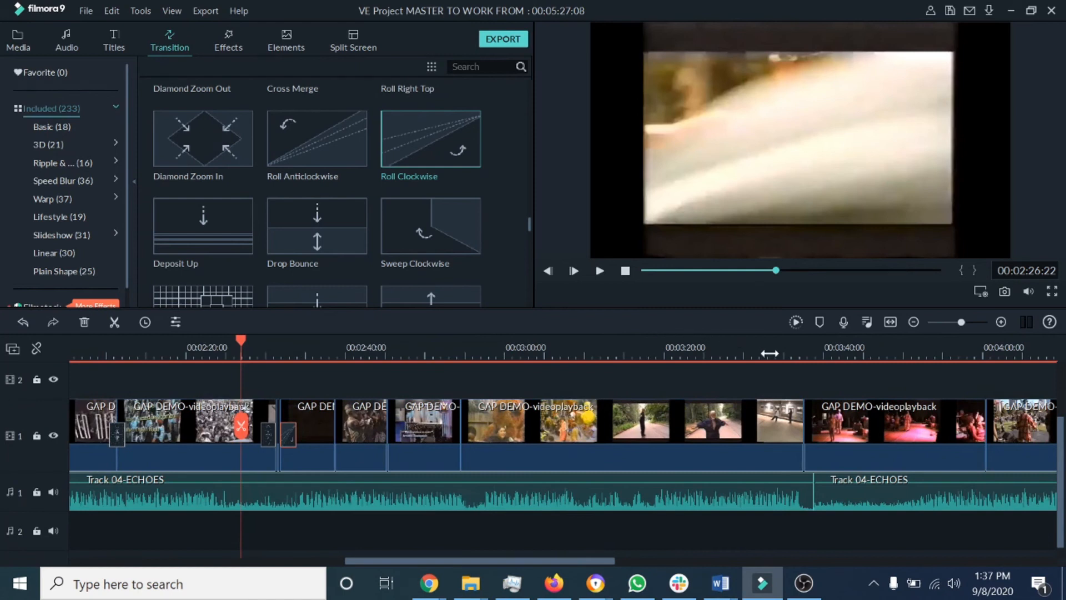
drag(808, 352, 562, 338)
drag(755, 346, 688, 341)
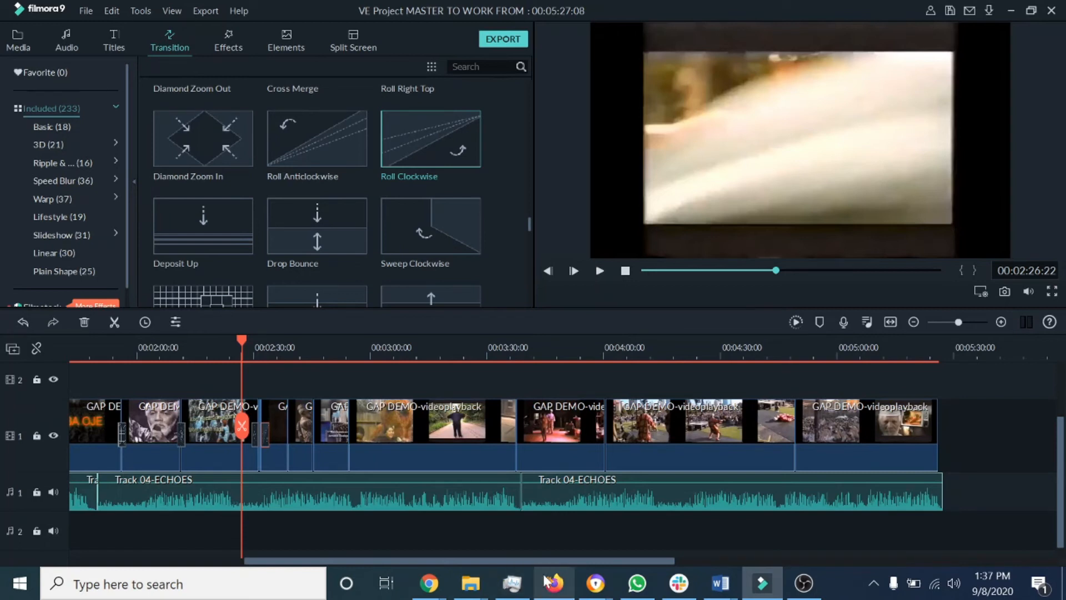
drag(543, 557, 479, 555)
drag(667, 345, 563, 342)
drag(545, 558, 330, 551)
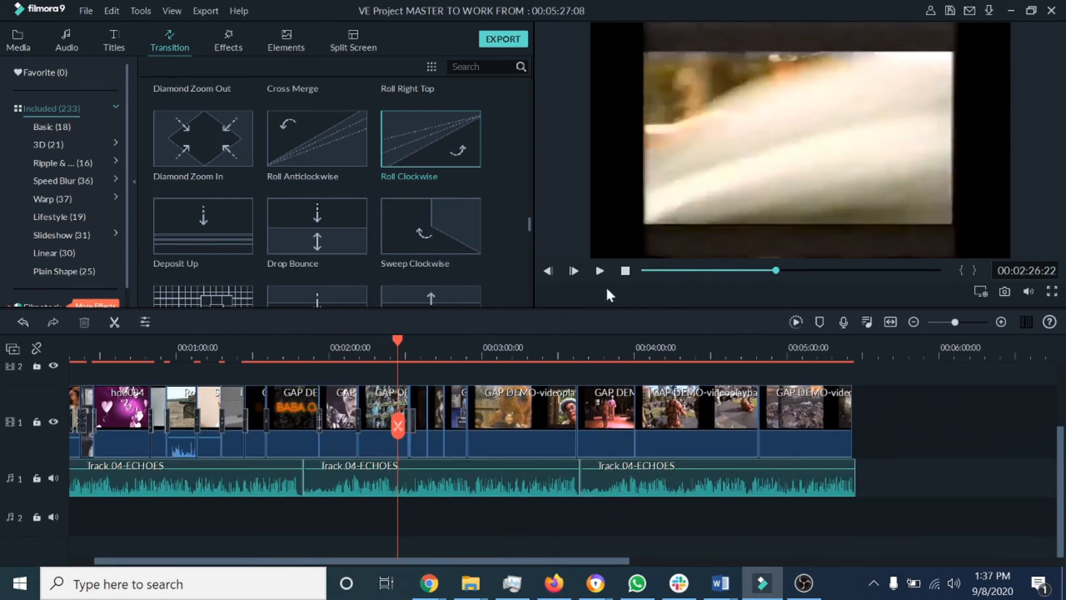
click(625, 271)
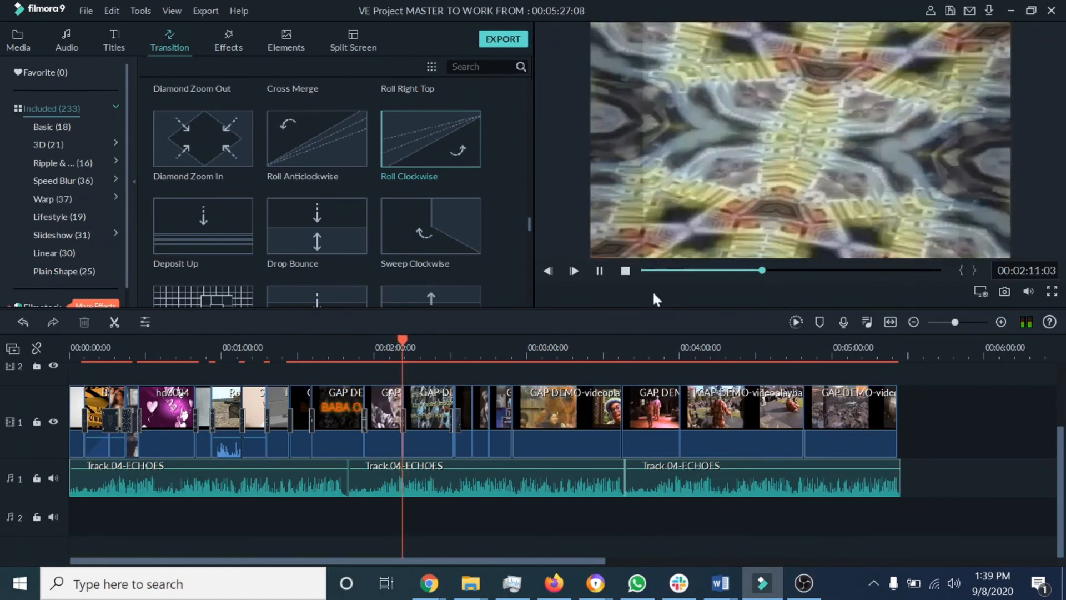
click(600, 271)
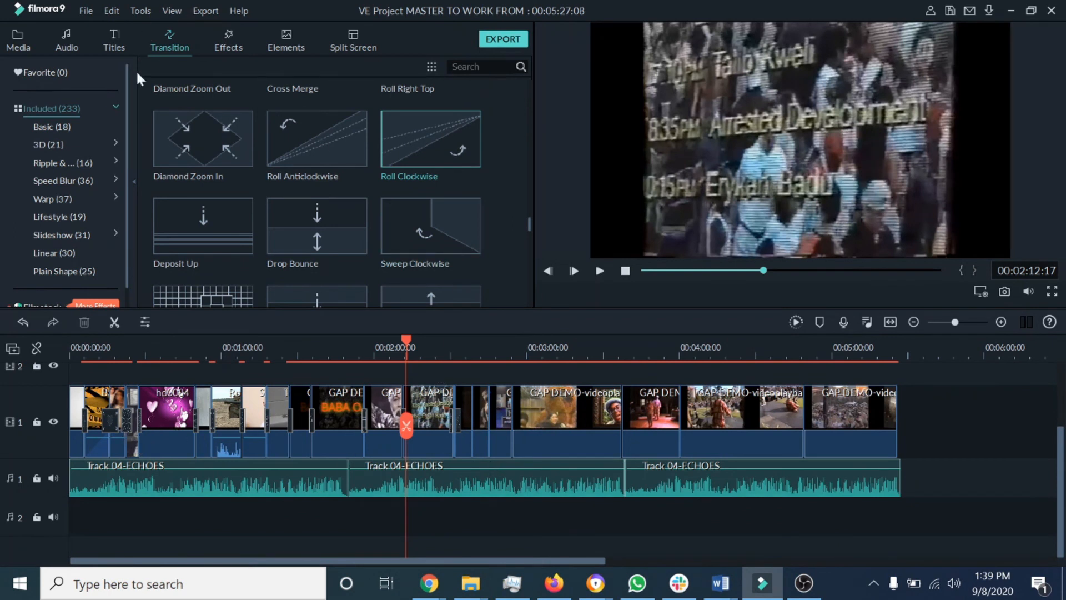
Step: Open the Titles library and scroll through the available title templates
click(116, 46)
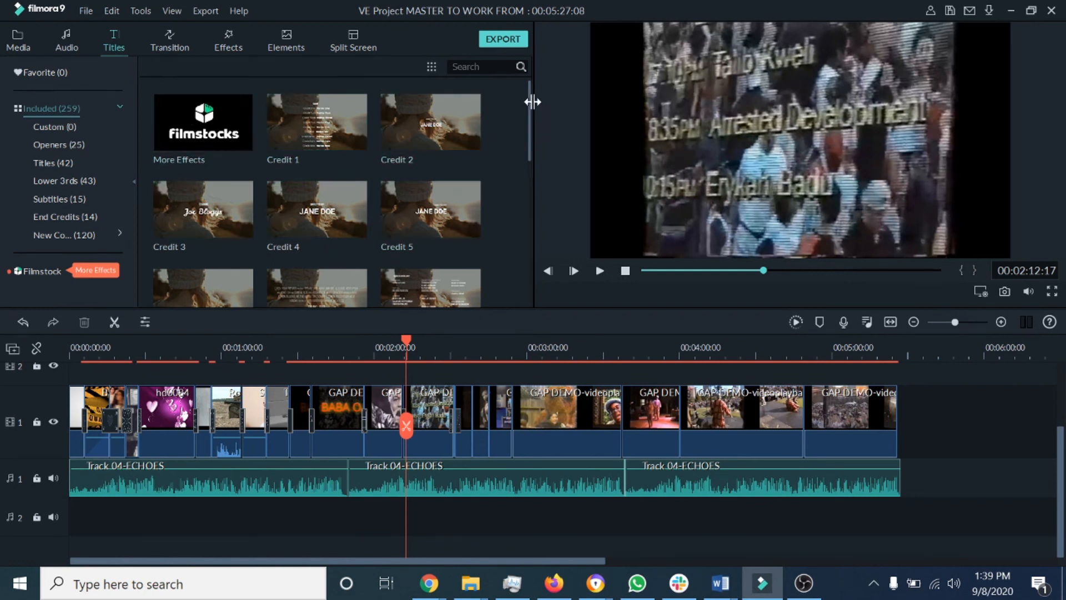
drag(530, 101, 534, 269)
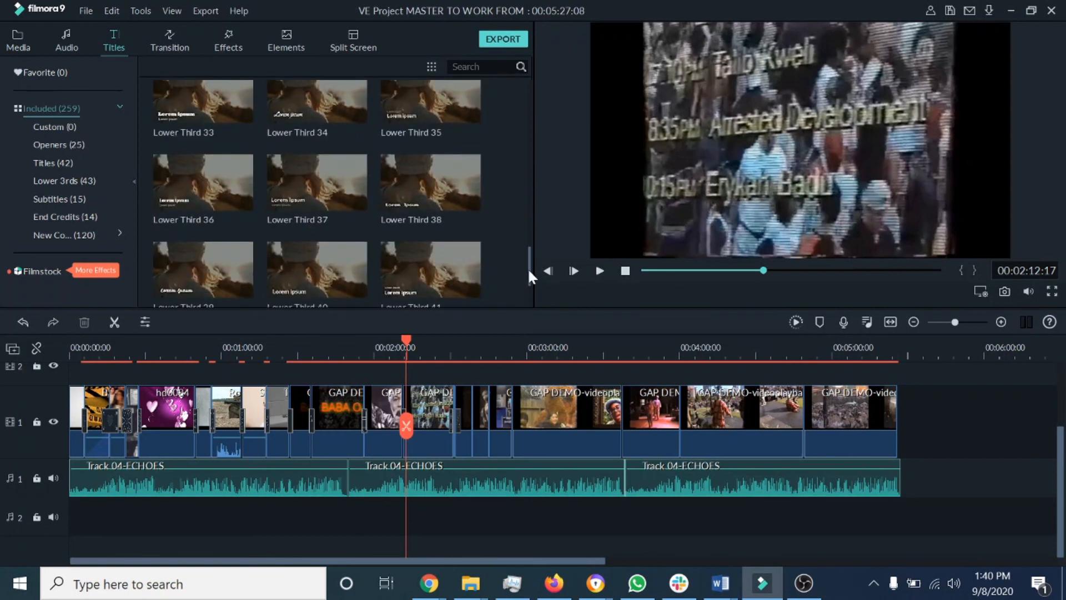
drag(528, 266, 521, 91)
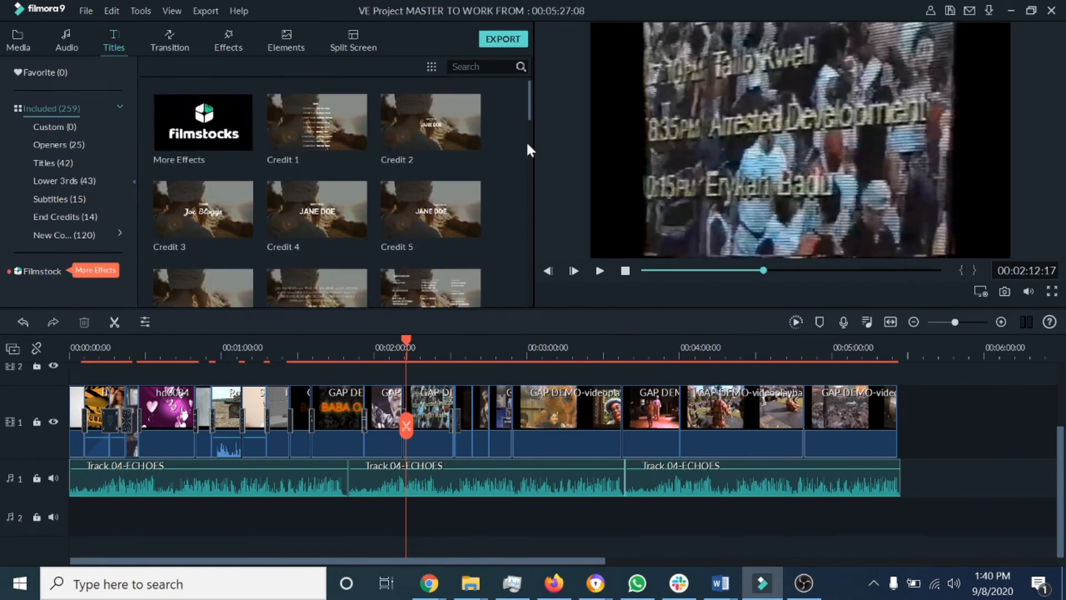